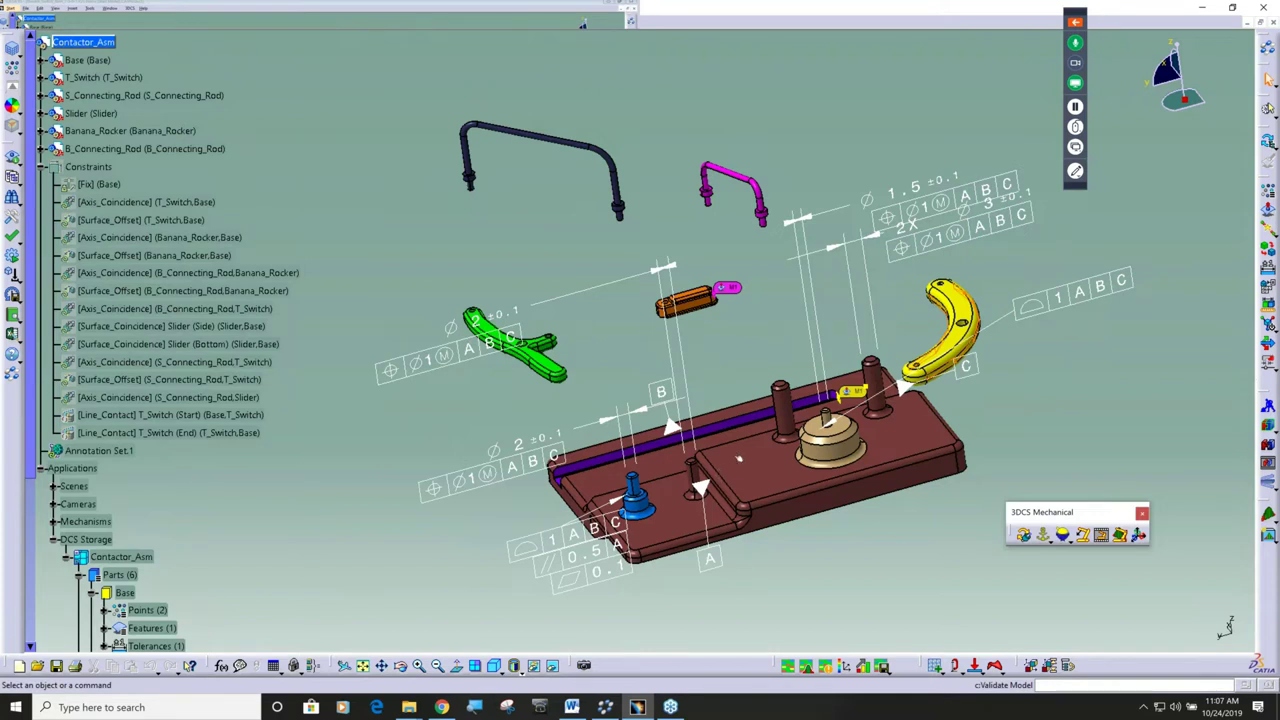
Zoom in on the exploded Contactor_Asm linkage assembly.
{"action": "scroll", "coordinate": [738, 458], "scroll_direction": "down", "scroll_amount": 1}
{"action": "scroll", "coordinate": [793, 460], "scroll_direction": "up", "scroll_amount": 1}
{"action": "middle_click_drag", "start_coordinate": [793, 460], "coordinate": [710, 387]}
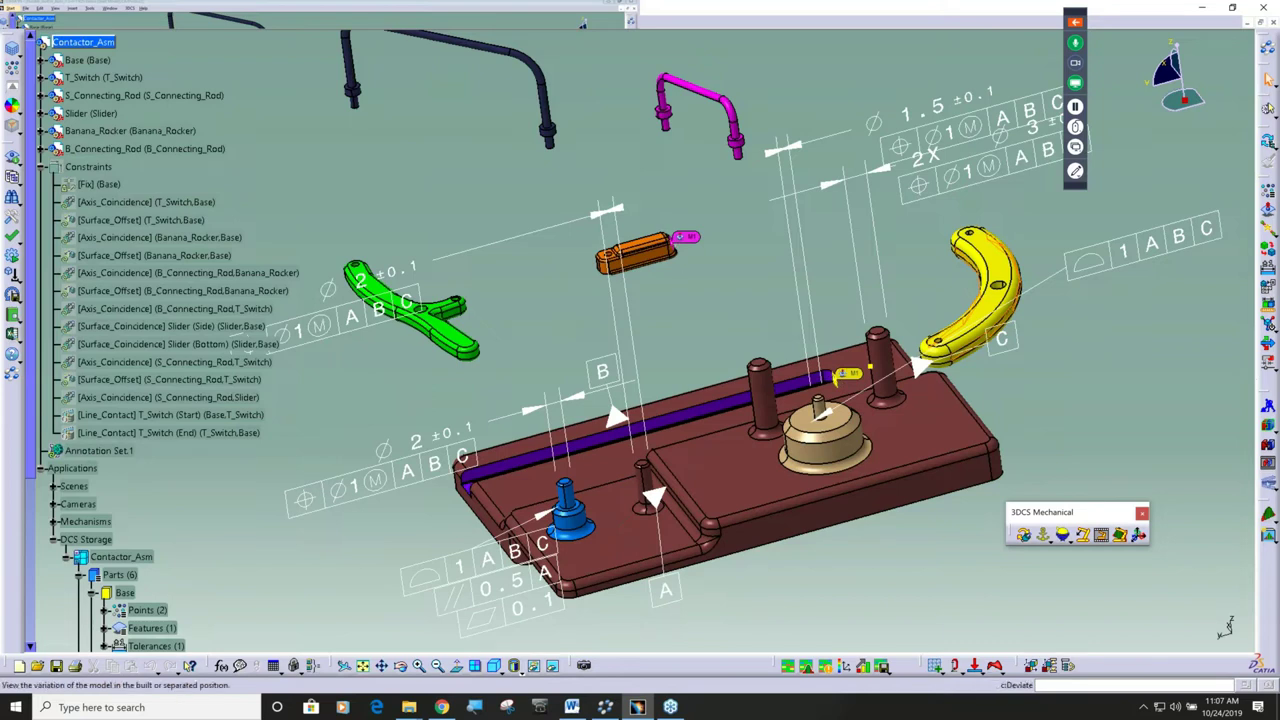
Run the deviation animation with the delay between runs set to 0.
{"action": "left_click", "coordinate": [1268, 484]}
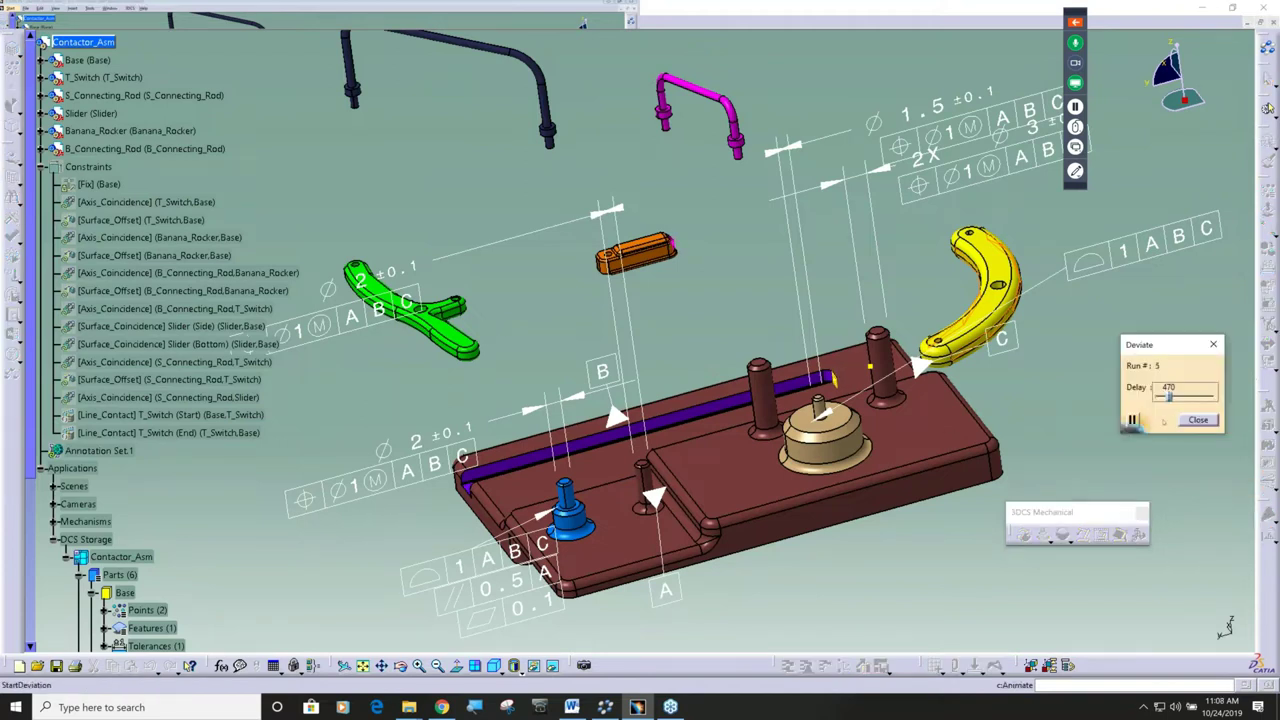
{"action": "left_click_drag", "start_coordinate": [1168, 396], "coordinate": [1155, 396]}
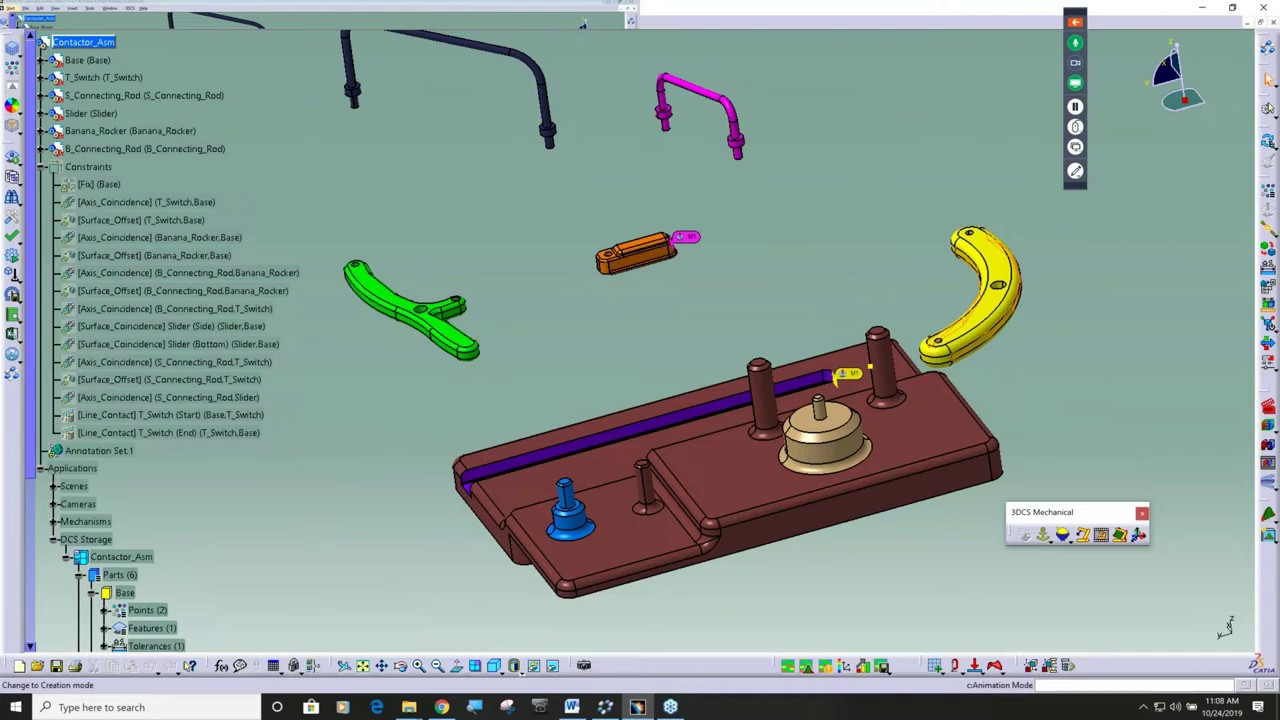
Return to creation mode and show the assembly constraints in the 3D view.
{"action": "left_click", "coordinate": [1022, 534]}
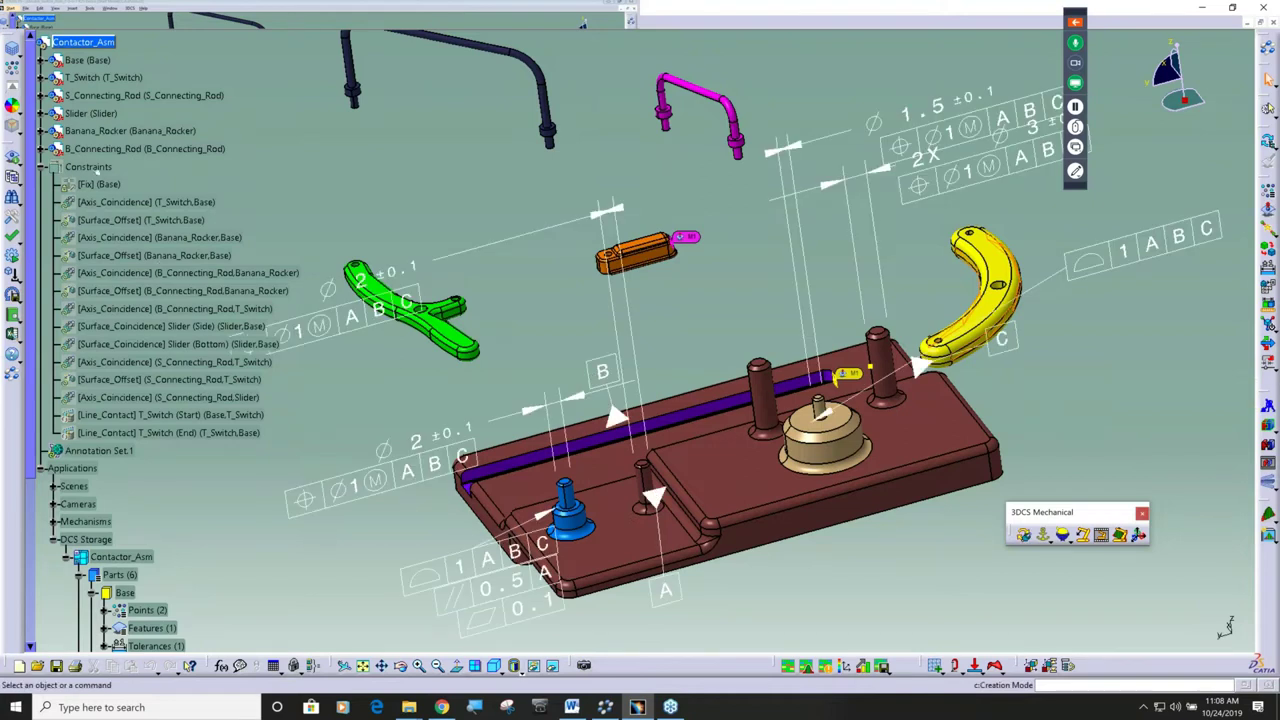
{"action": "right_click", "coordinate": [88, 167]}
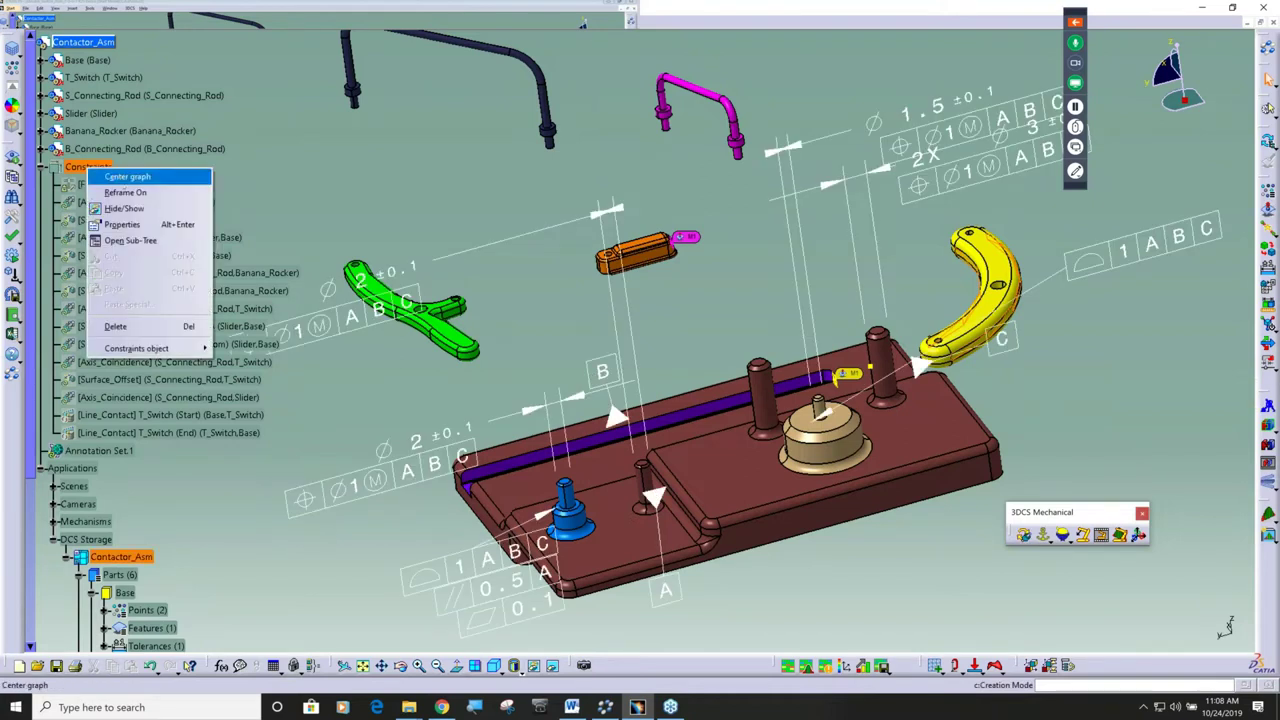
{"action": "left_click", "coordinate": [124, 208]}
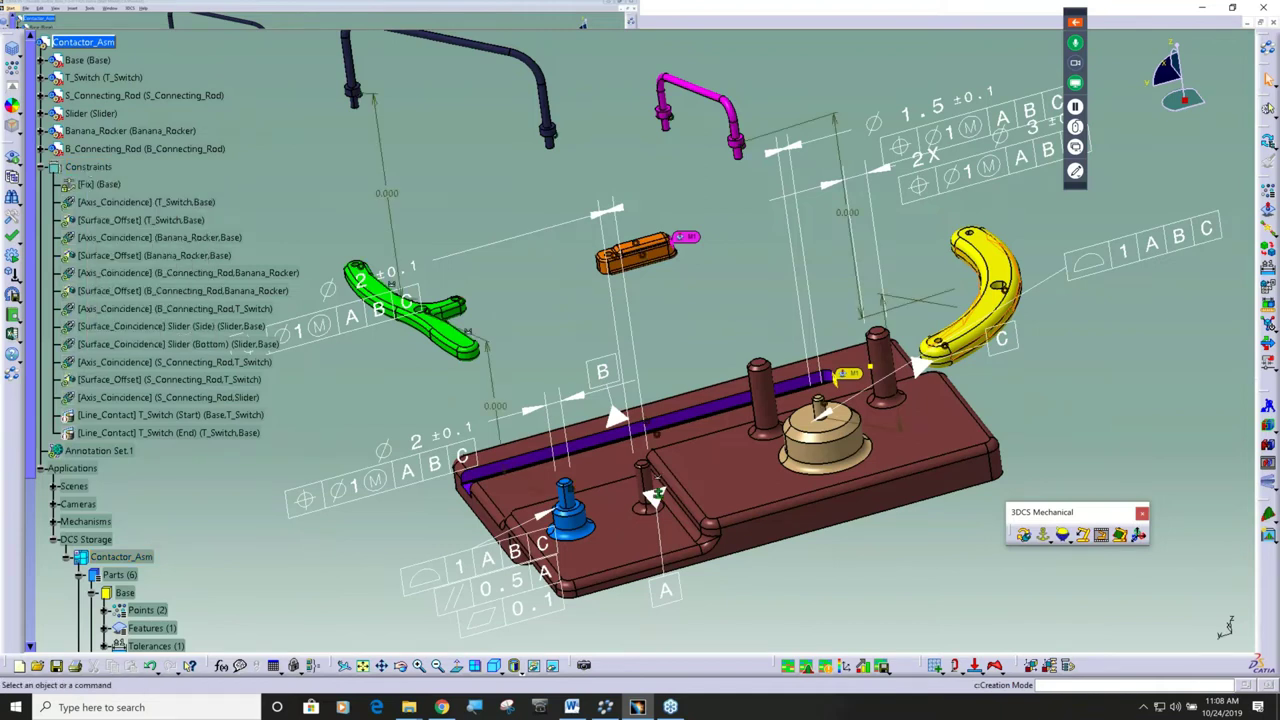
Inspect the T_Switch, Banana_Rocker and B_Connecting_Rod constraints, then hide the constraints again.
{"action": "left_click", "coordinate": [125, 220]}
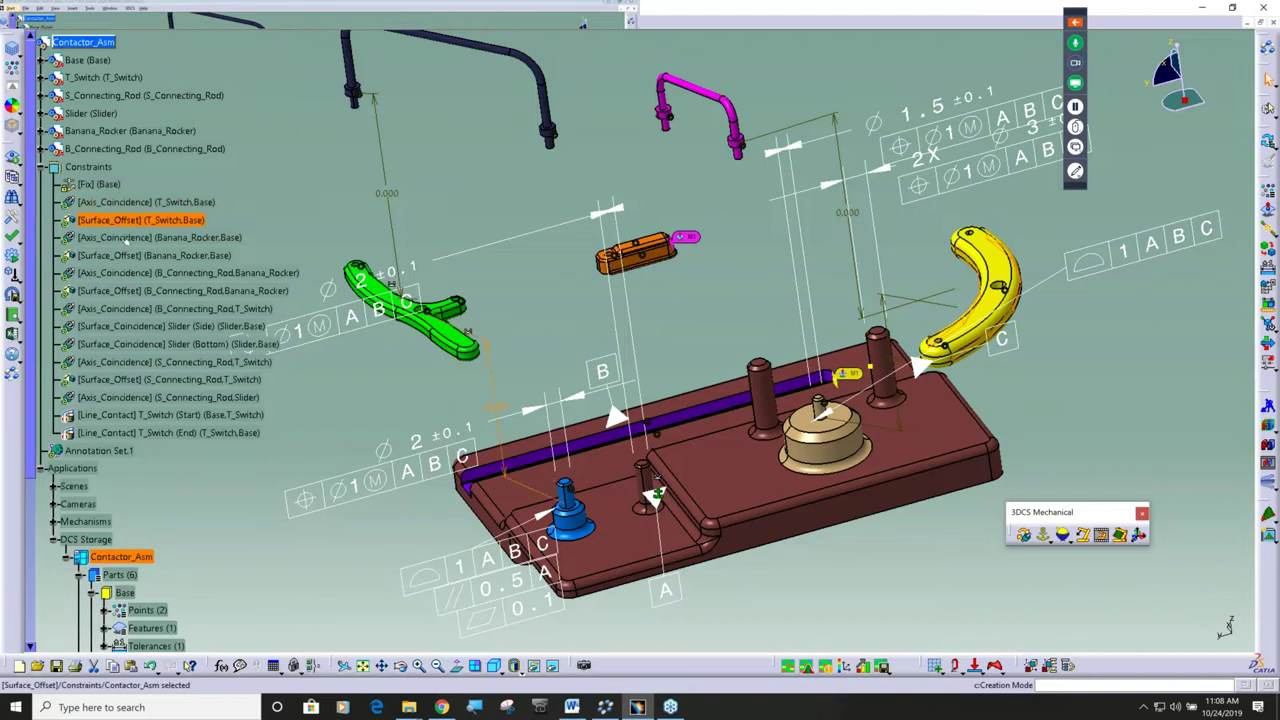
{"action": "left_click", "coordinate": [140, 255]}
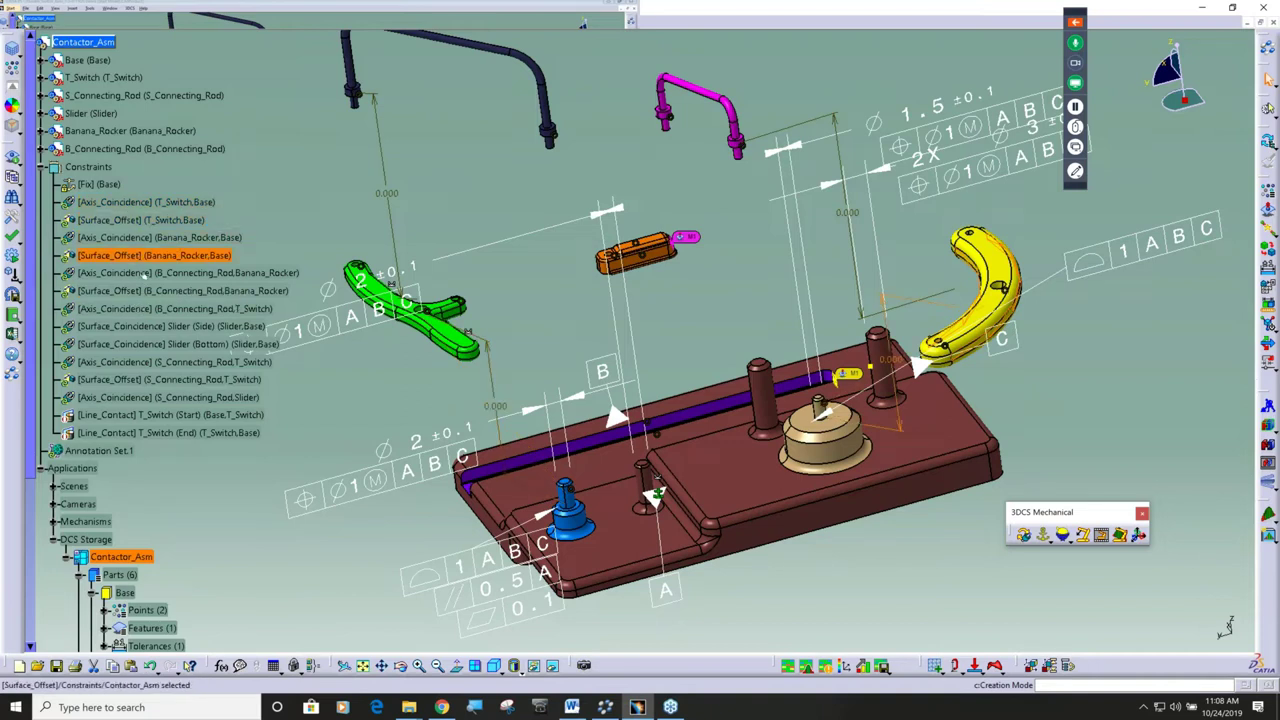
{"action": "left_click", "coordinate": [145, 274]}
{"action": "left_click", "coordinate": [147, 290]}
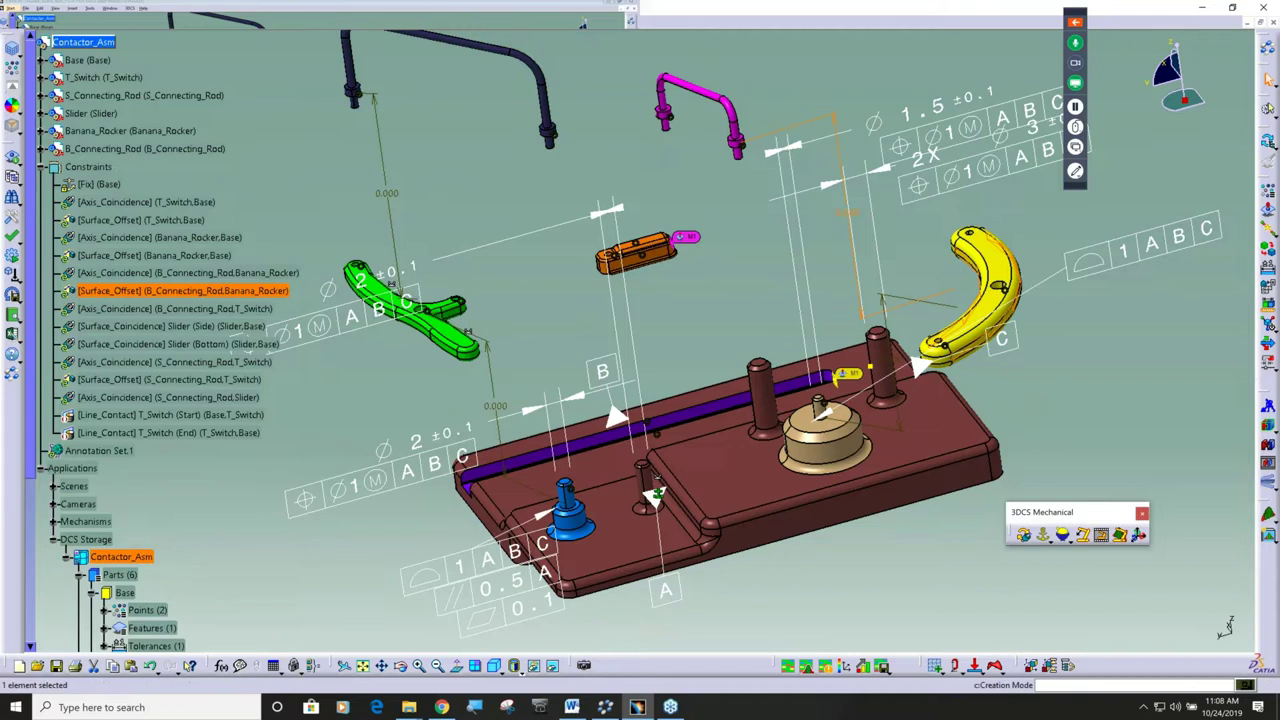
{"action": "right_click", "coordinate": [95, 167]}
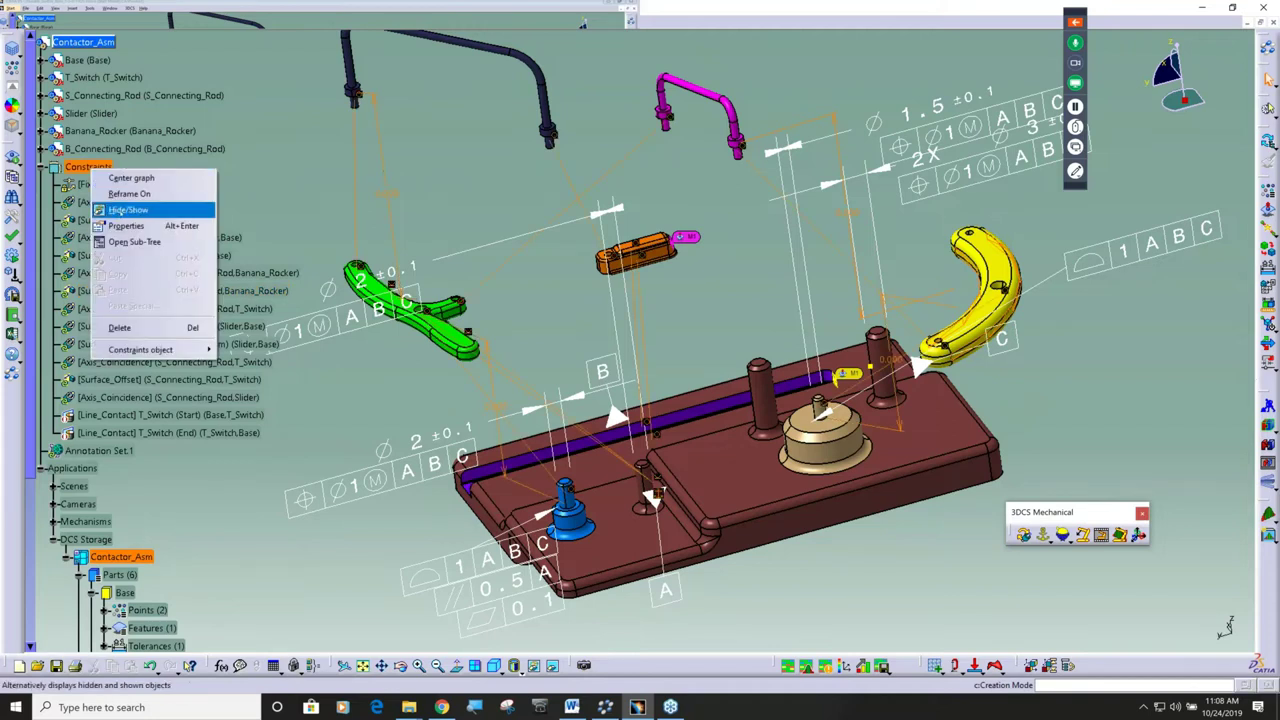
{"action": "left_click", "coordinate": [120, 210]}
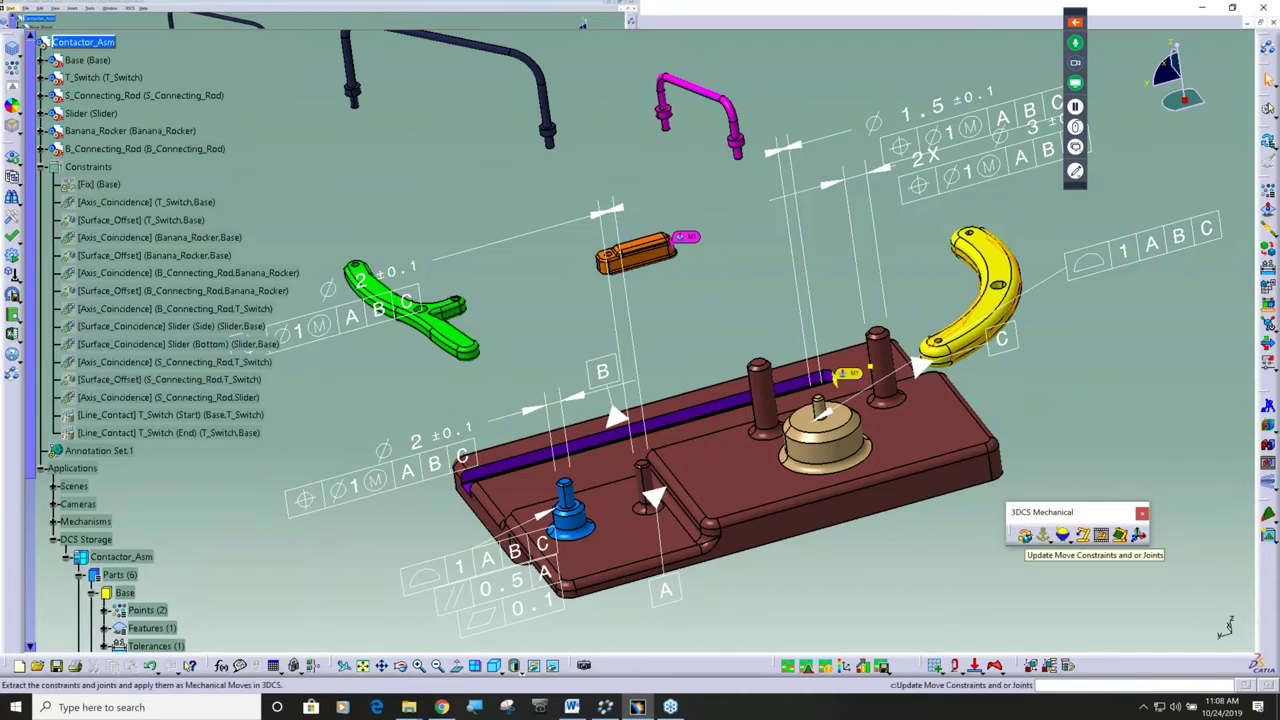
Start Update Move Constraints and Joints, accept the license, and exit without importing moves.
{"action": "left_click", "coordinate": [1025, 535]}
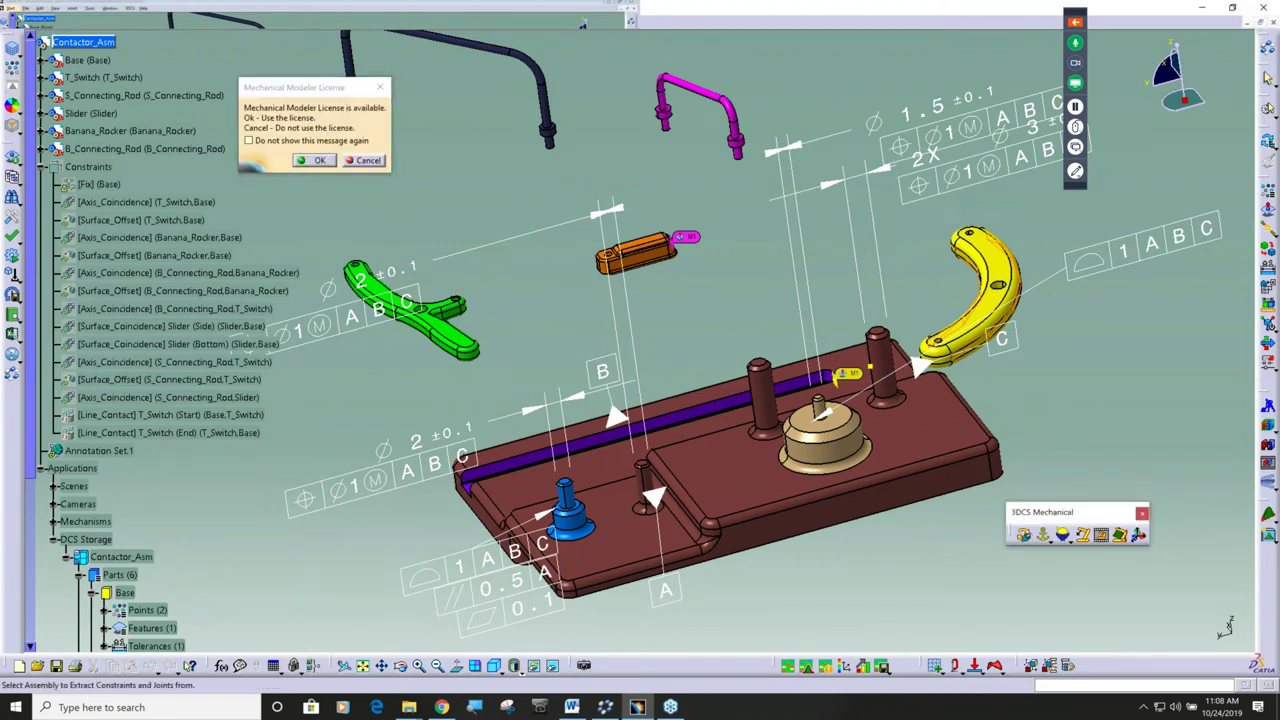
{"action": "key", "text": "Return"}
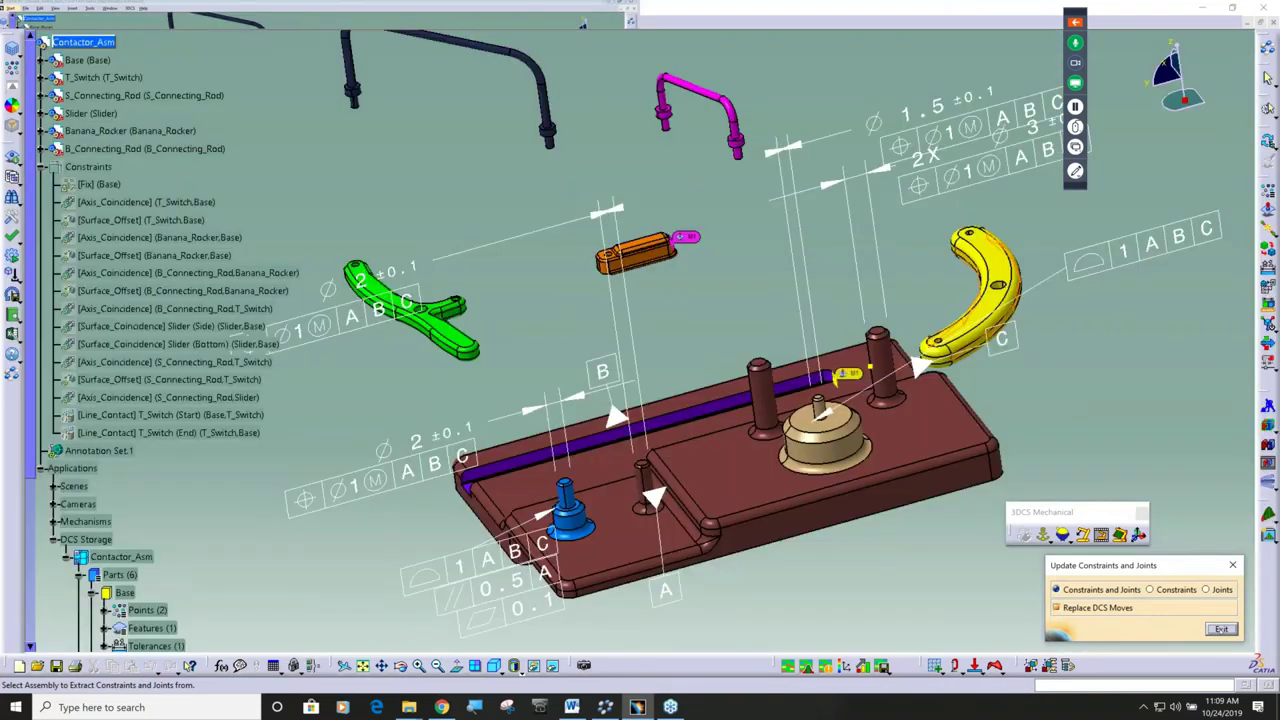
{"action": "left_click", "coordinate": [1221, 629]}
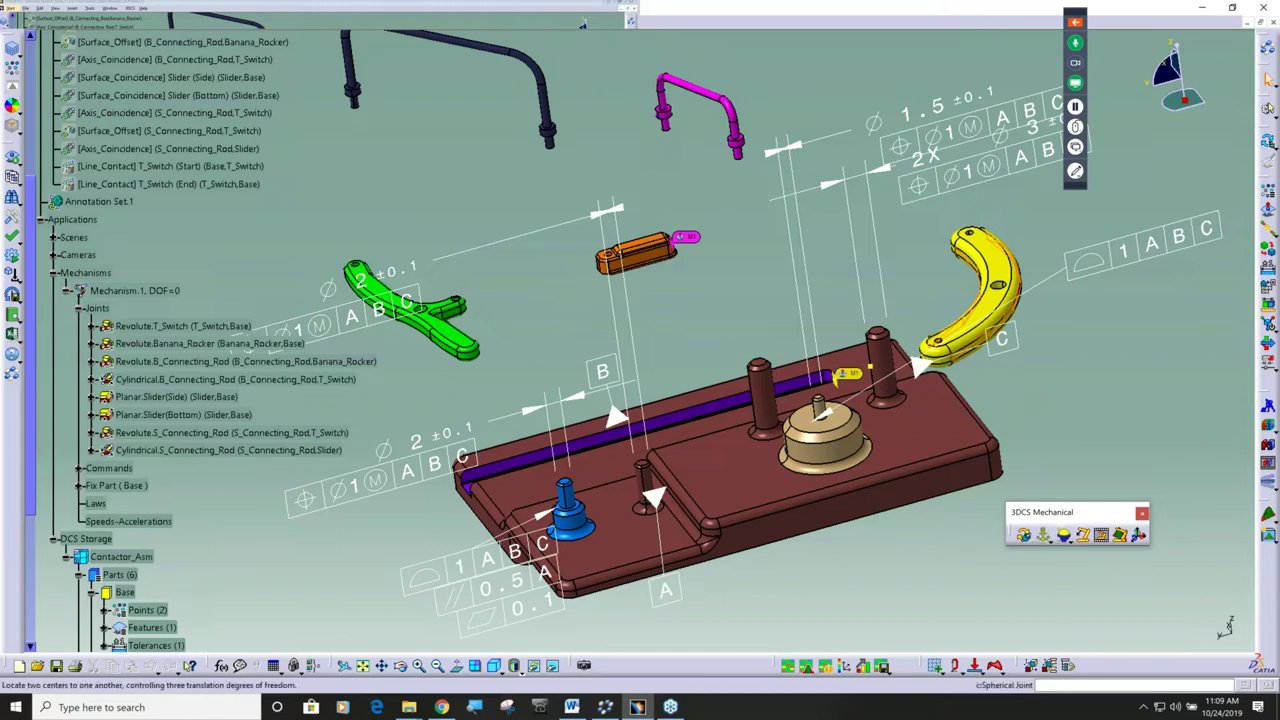
Scroll the tree down to the Measures and restore the GD&T annotated view.
{"action": "scroll", "coordinate": [227, 544], "scroll_direction": "down", "scroll_amount": 3}
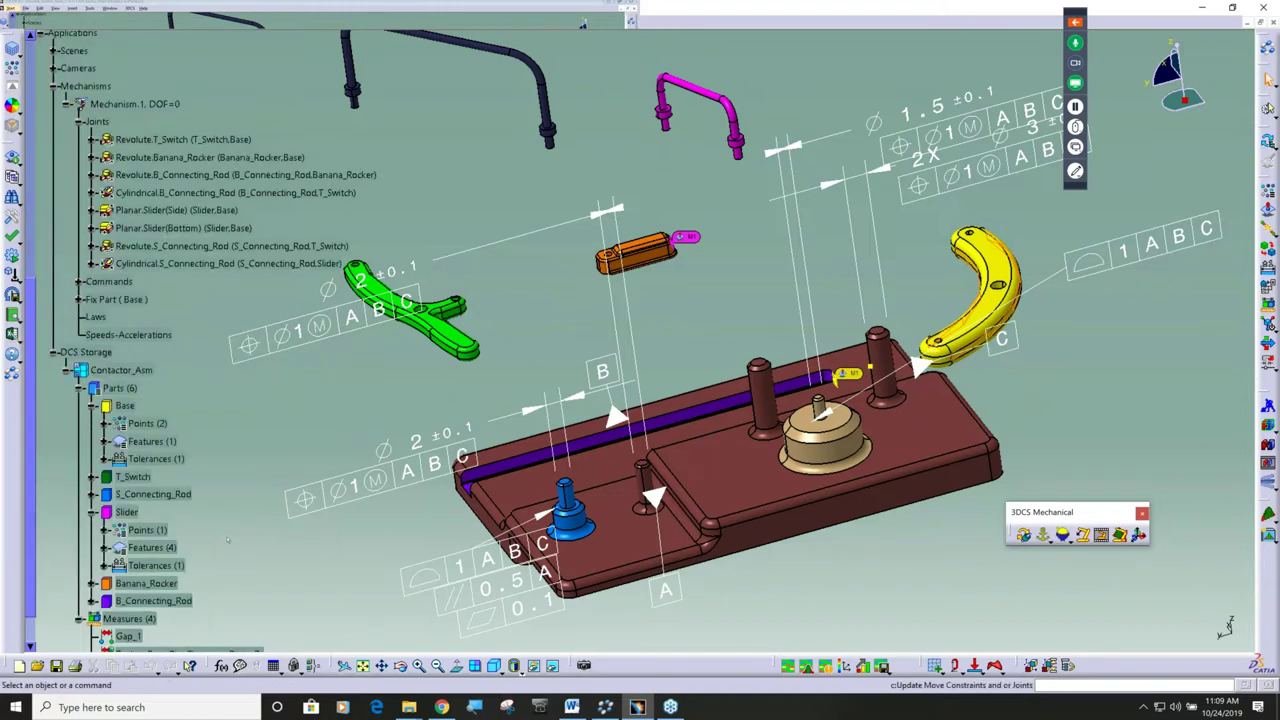
{"action": "scroll", "coordinate": [230, 535], "scroll_direction": "down", "scroll_amount": 3}
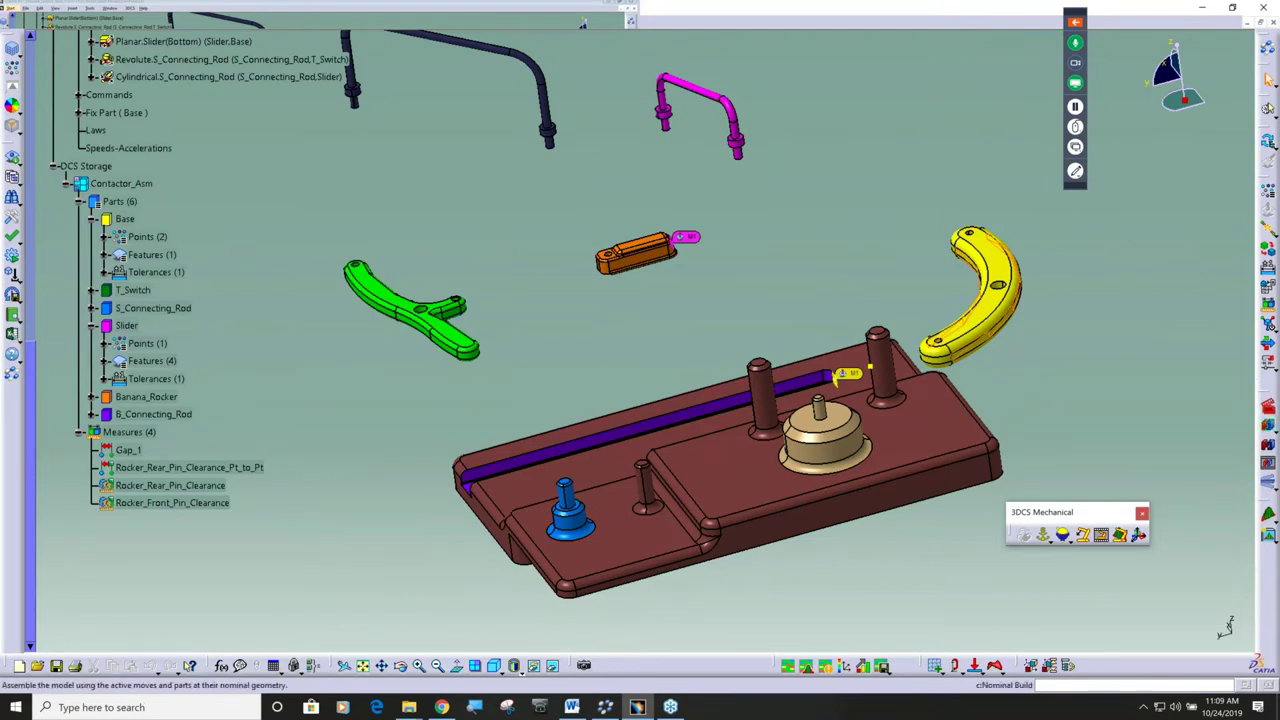
{"action": "left_click", "coordinate": [1043, 535]}
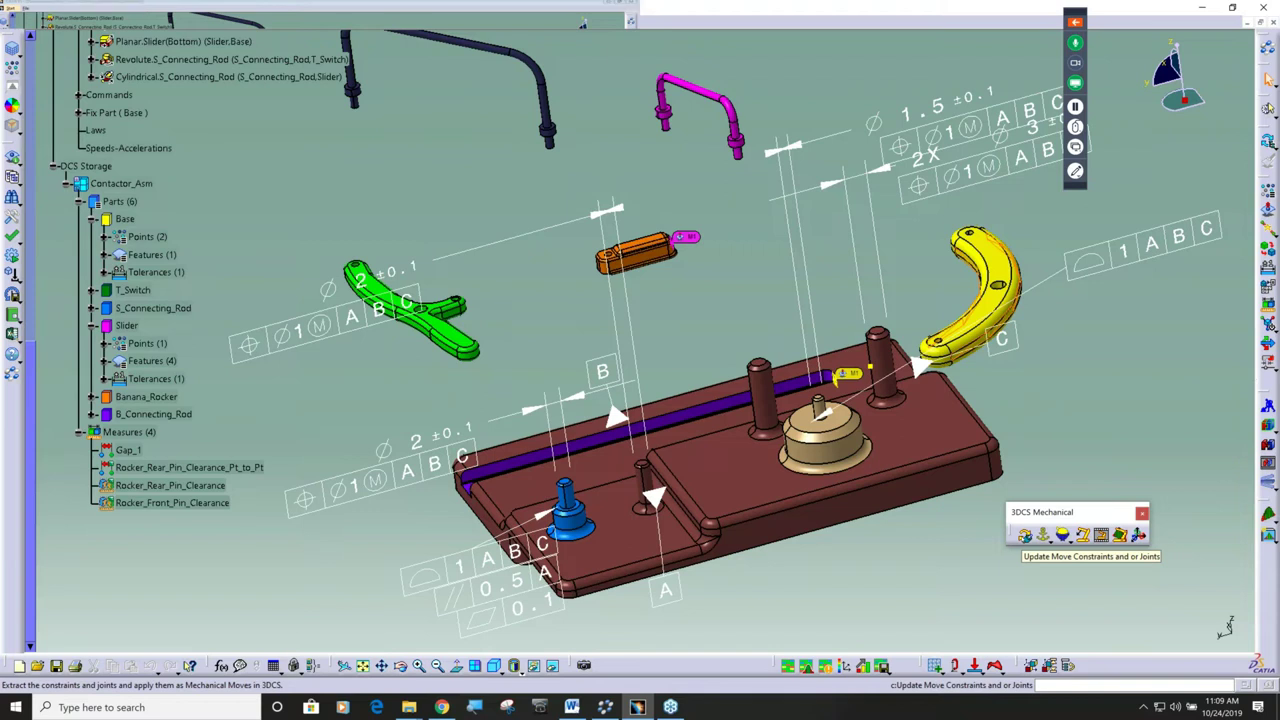
Extract Contactor_Asm's joints and constraints into 12 3DCS moves and acknowledge the message.
{"action": "left_click", "coordinate": [1025, 535]}
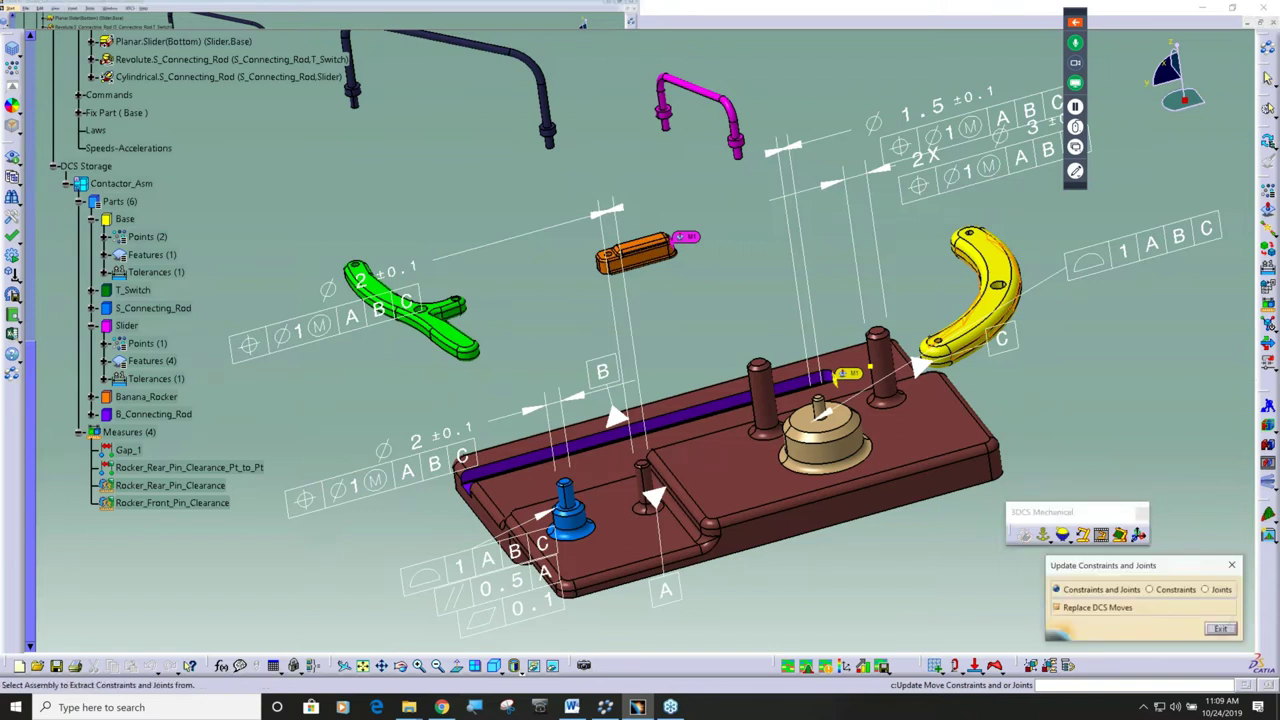
{"action": "left_click", "coordinate": [100, 104]}
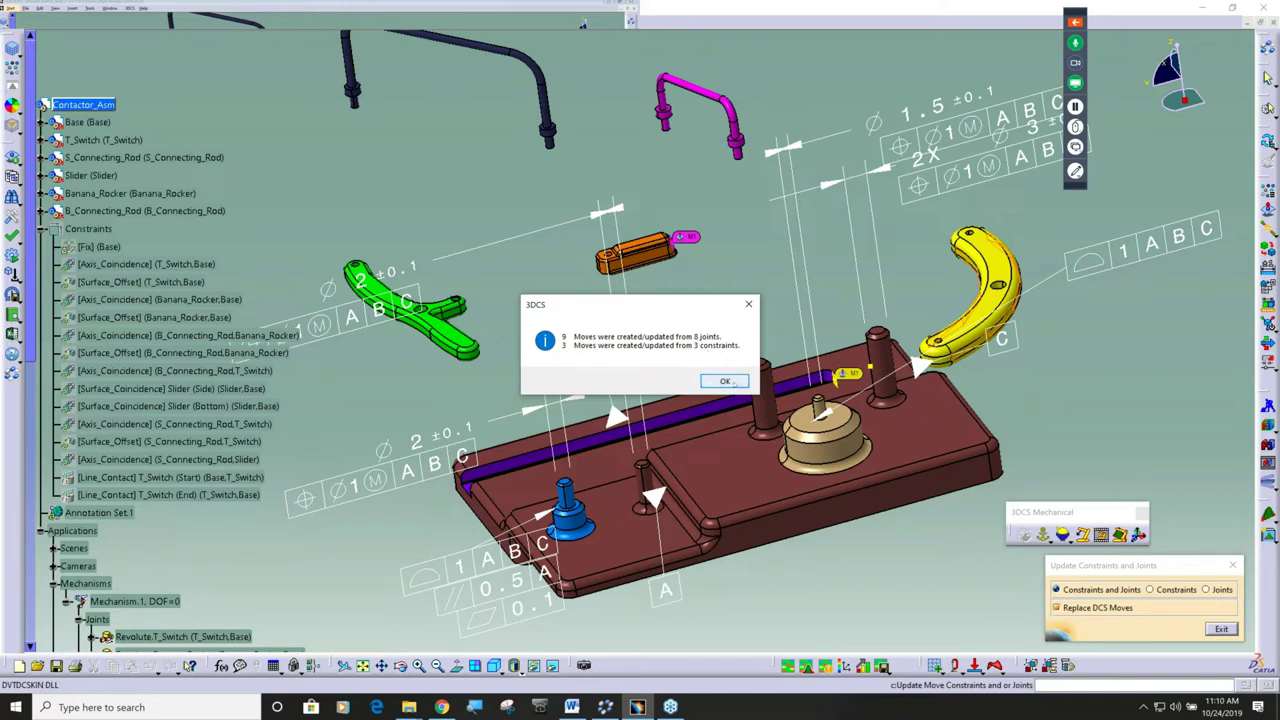
{"action": "left_click", "coordinate": [722, 382]}
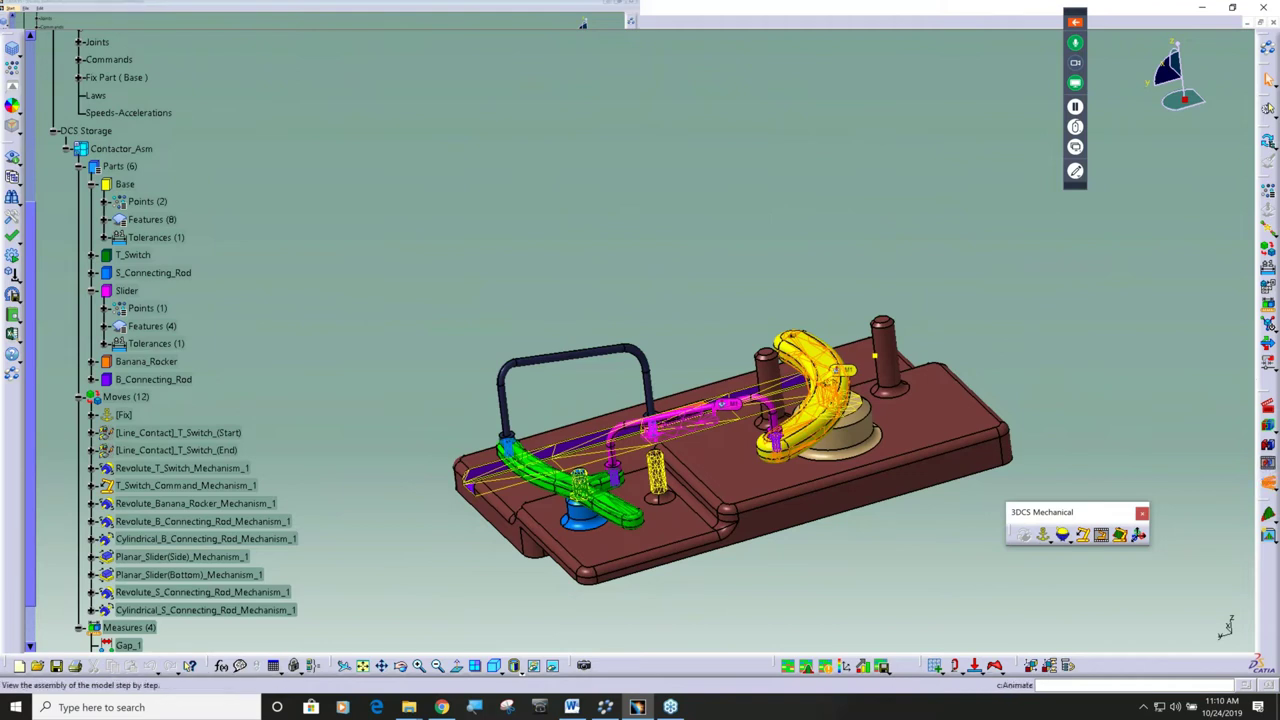
Deviate the assembled linkage, zooming on the handle and slider, then stop at nominal.
{"action": "left_click", "coordinate": [1062, 534]}
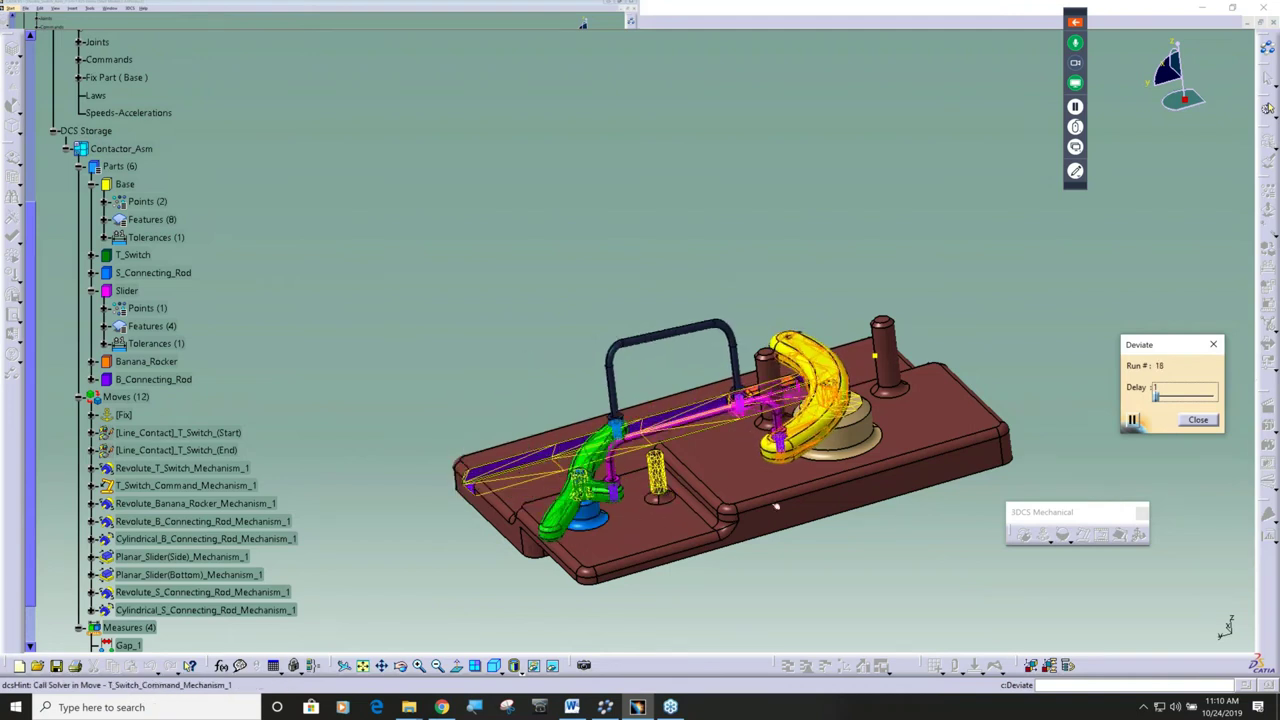
{"action": "middle_click_drag", "start_coordinate": [607, 351], "coordinate": [640, 335], "text": "ctrl"}
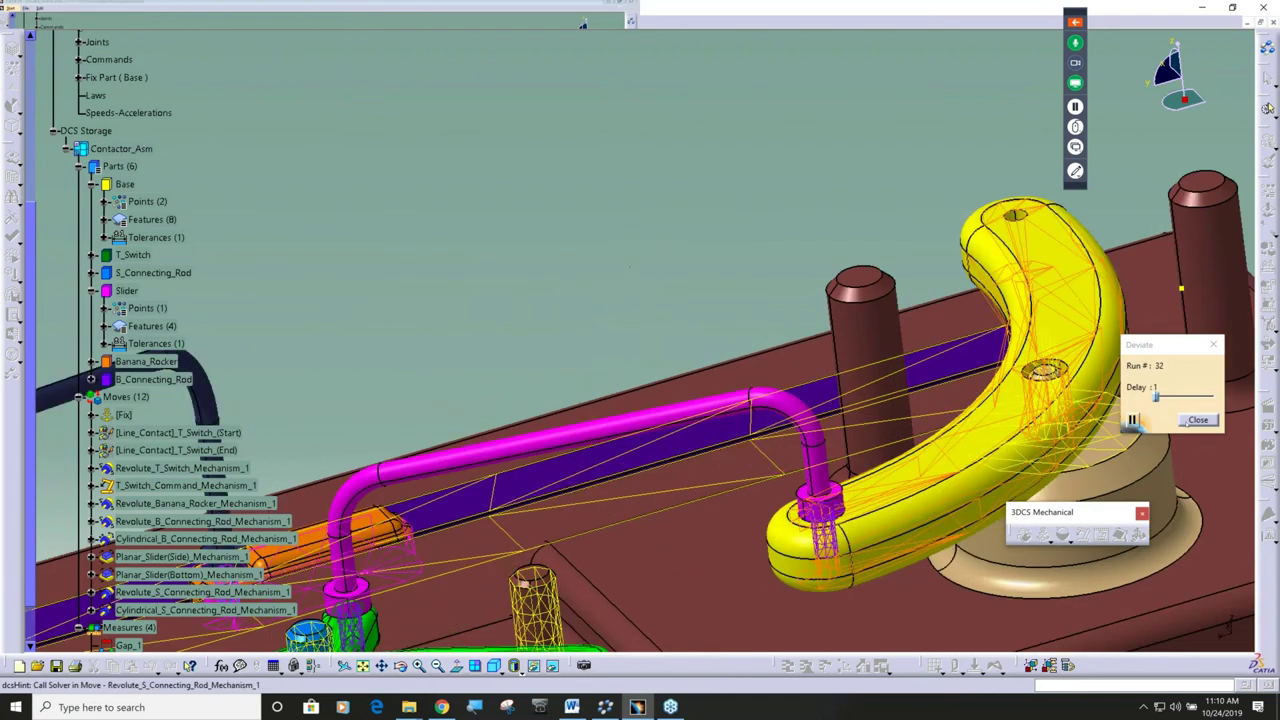
{"action": "left_click", "coordinate": [1198, 419]}
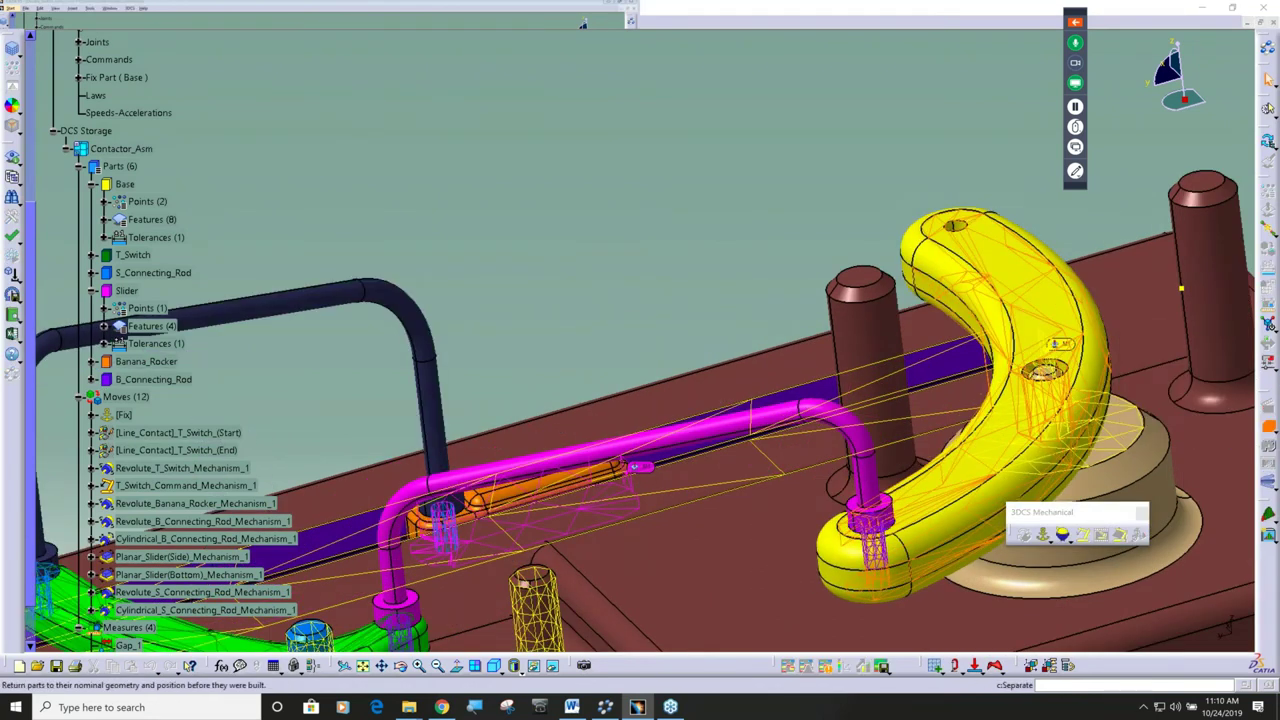
Separate and reassemble the parts with the new moves, deviate again, then return to creation mode.
{"action": "left_click", "coordinate": [1268, 325]}
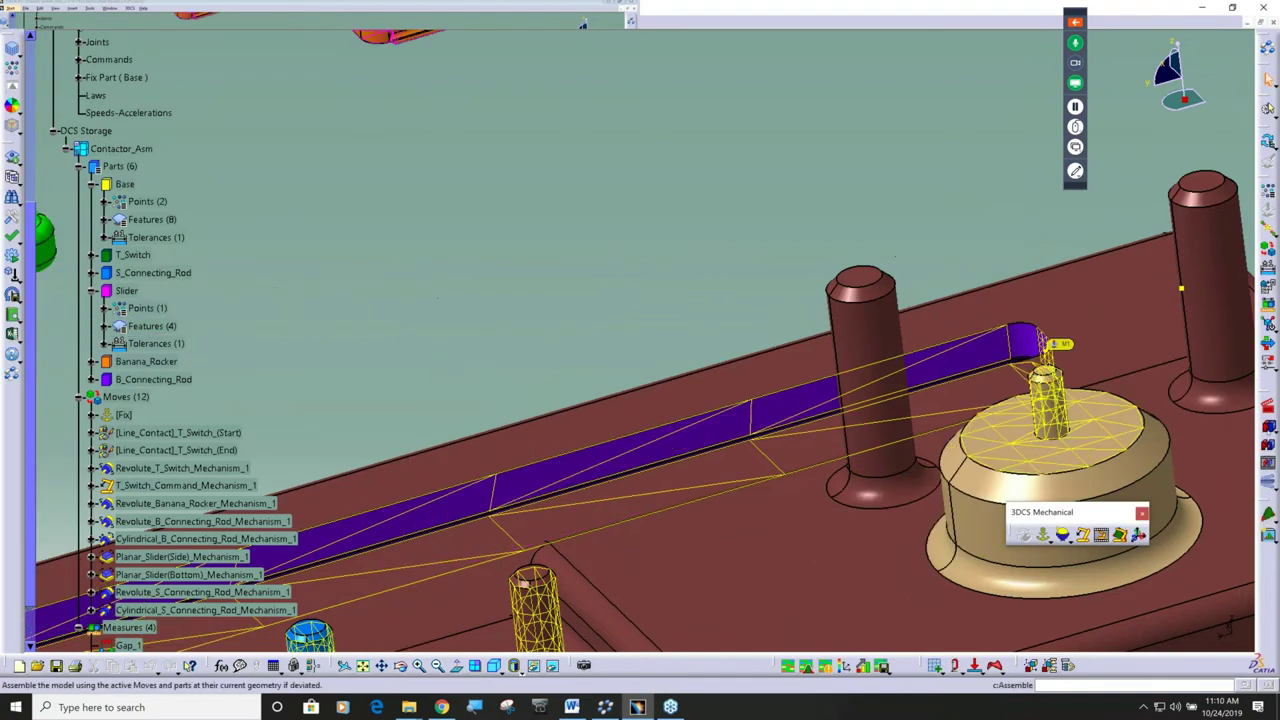
{"action": "left_click", "coordinate": [1268, 427]}
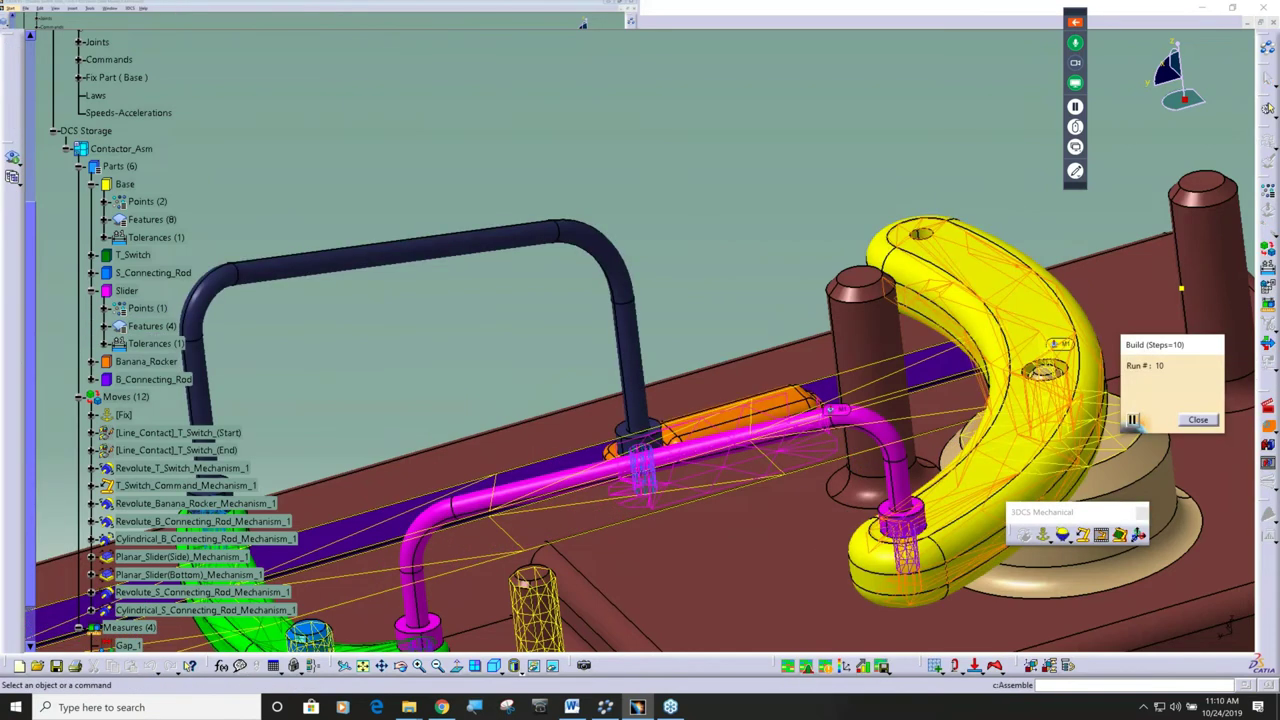
{"action": "left_click", "coordinate": [1268, 295]}
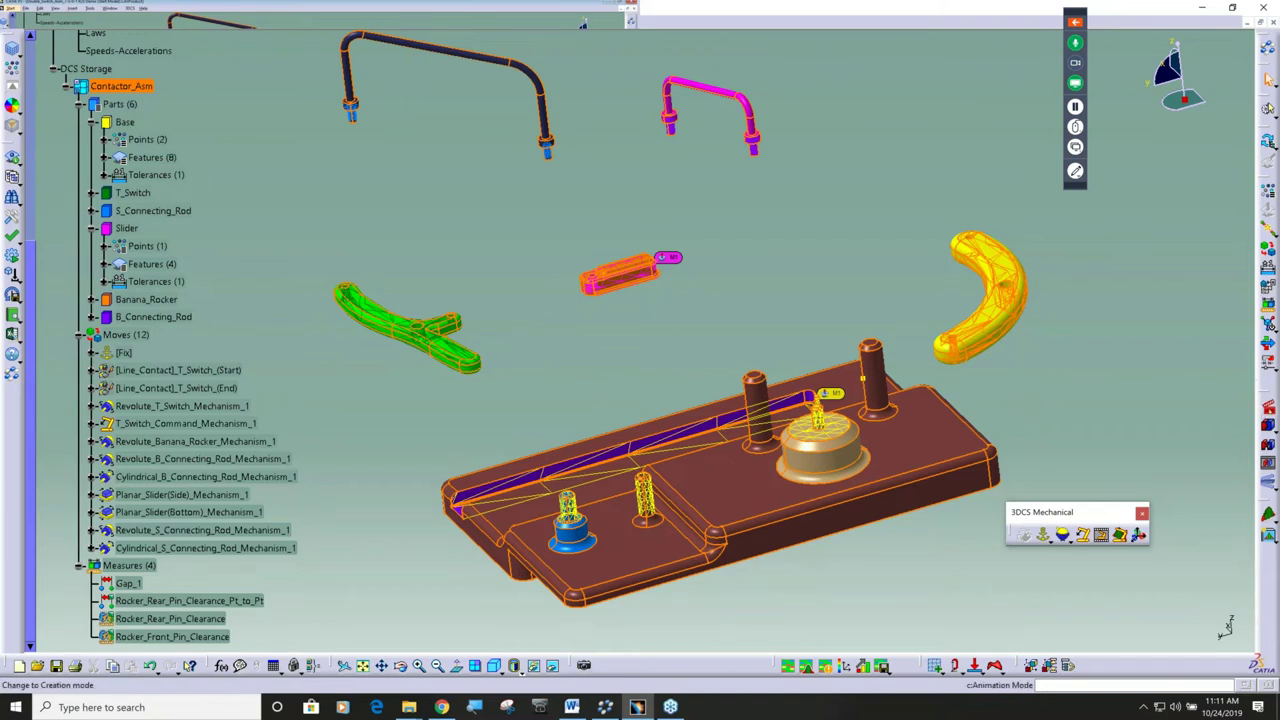
{"action": "left_click", "coordinate": [1139, 534]}
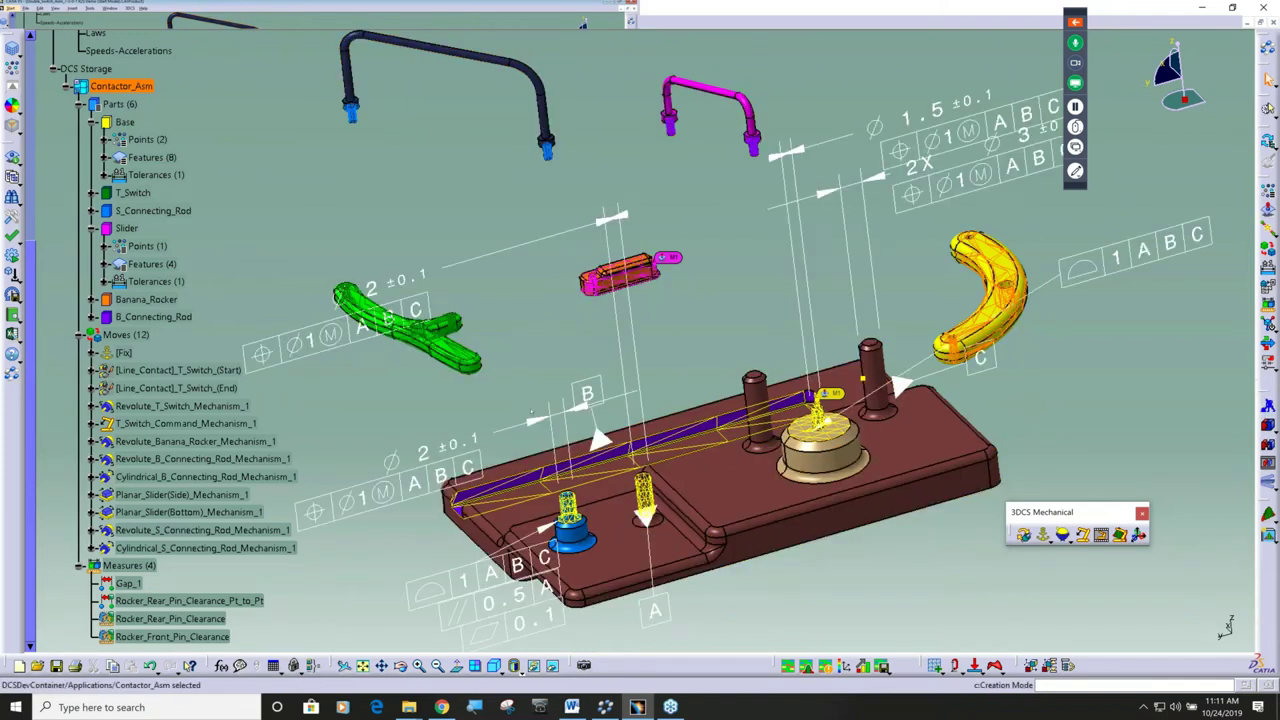
{"action": "middle_click_drag", "start_coordinate": [635, 333], "coordinate": [661, 325]}
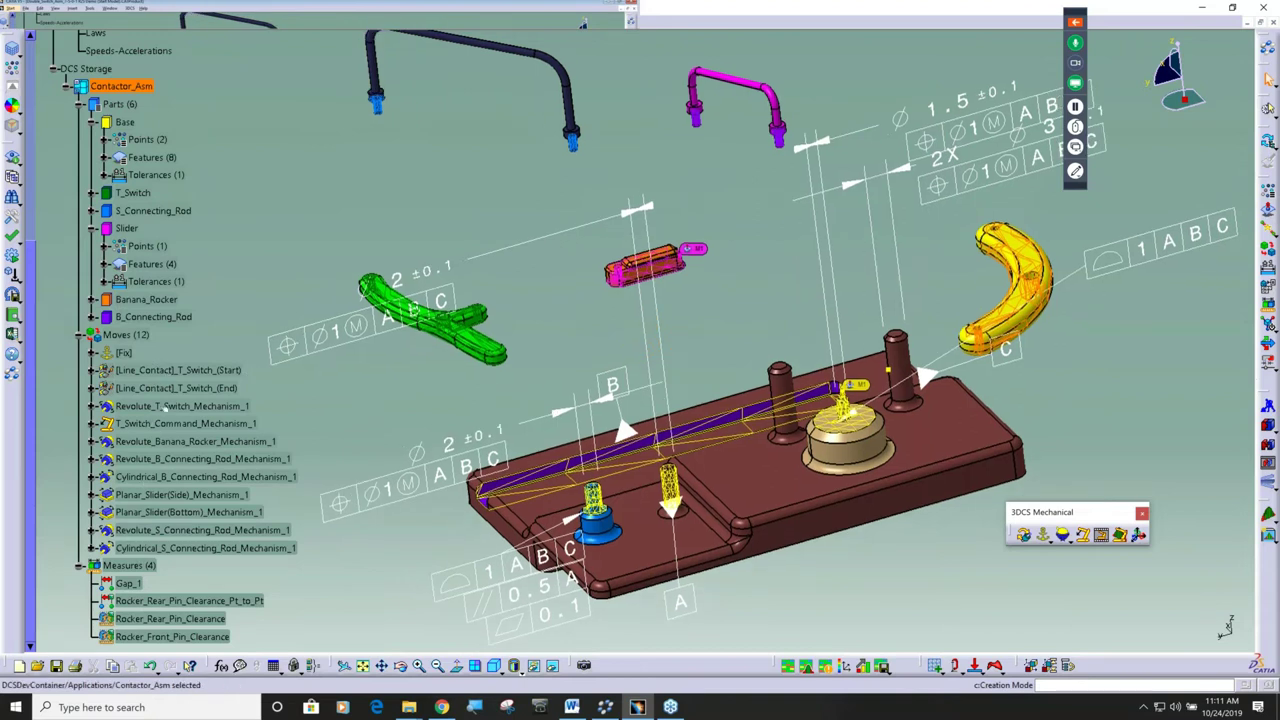
Display the Revolute_T_Switch_Mechanism_1 move and inspect it by rotating and zooming the view.
{"action": "left_click", "coordinate": [165, 406]}
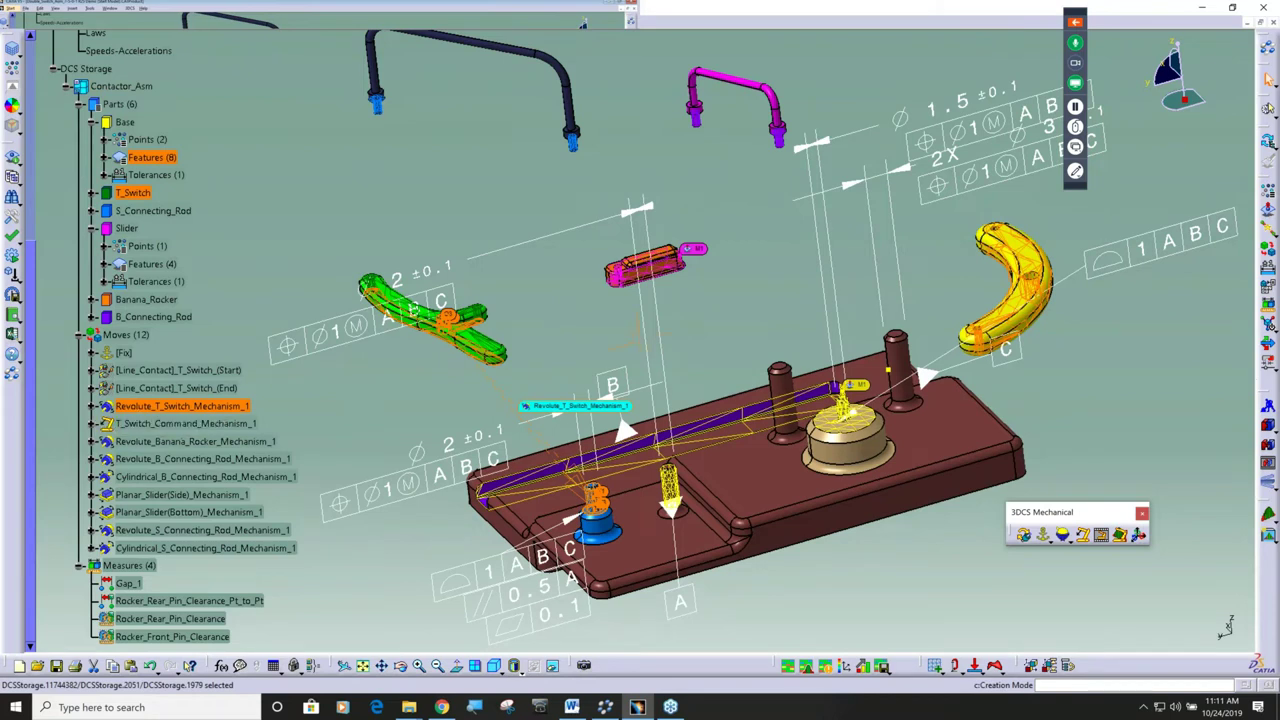
{"action": "middle_click_drag", "start_coordinate": [640, 400], "coordinate": [750, 345]}
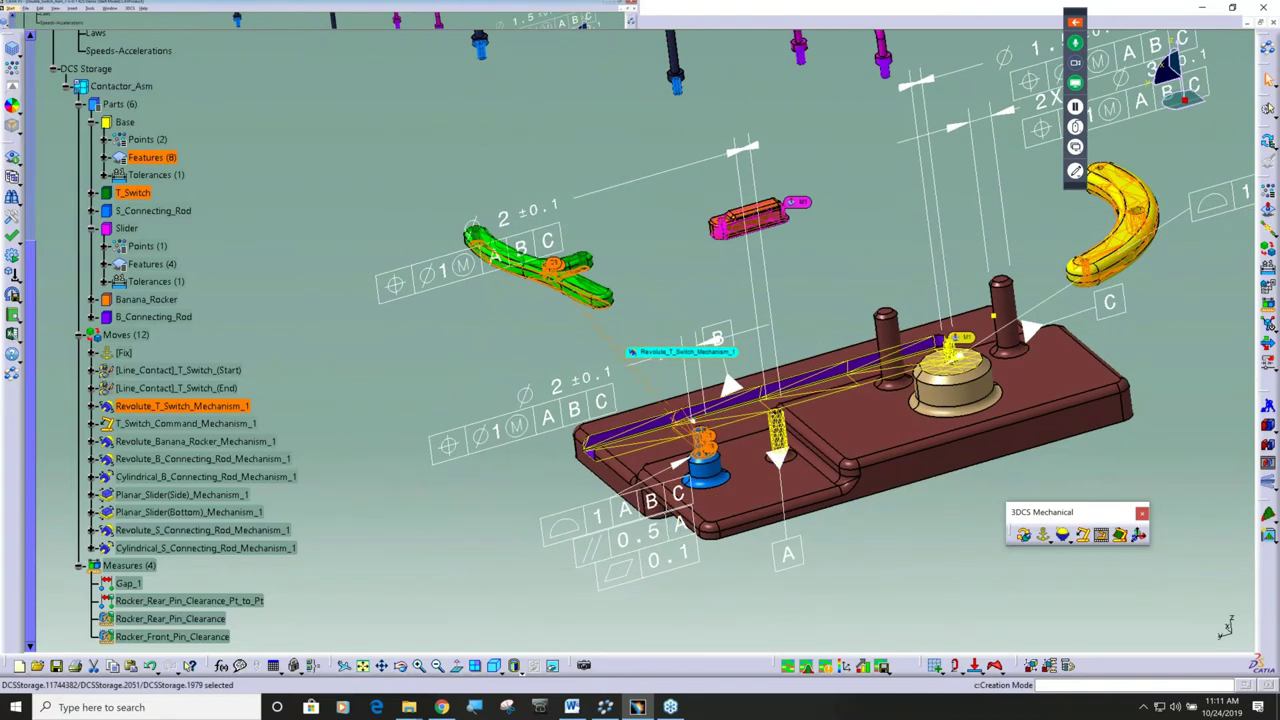
{"action": "middle_click_drag", "start_coordinate": [640, 400], "coordinate": [640, 330]}
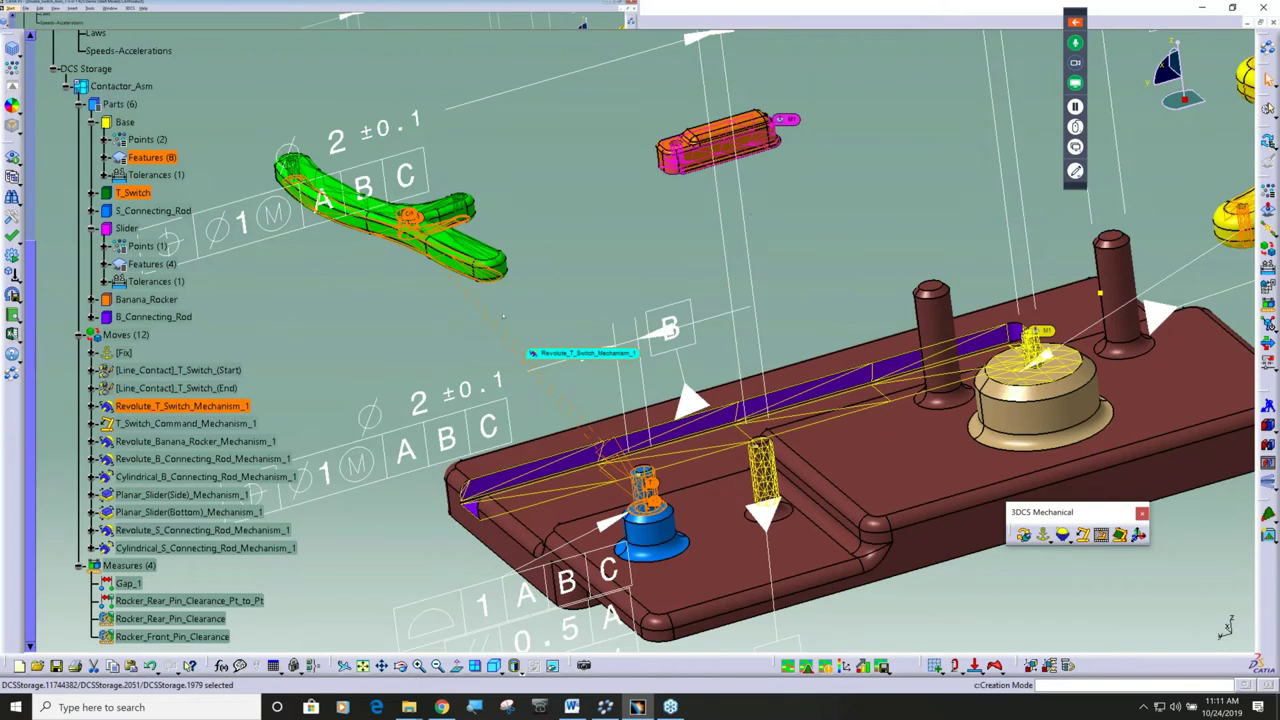
{"action": "middle_click_drag", "start_coordinate": [570, 292], "coordinate": [572, 330]}
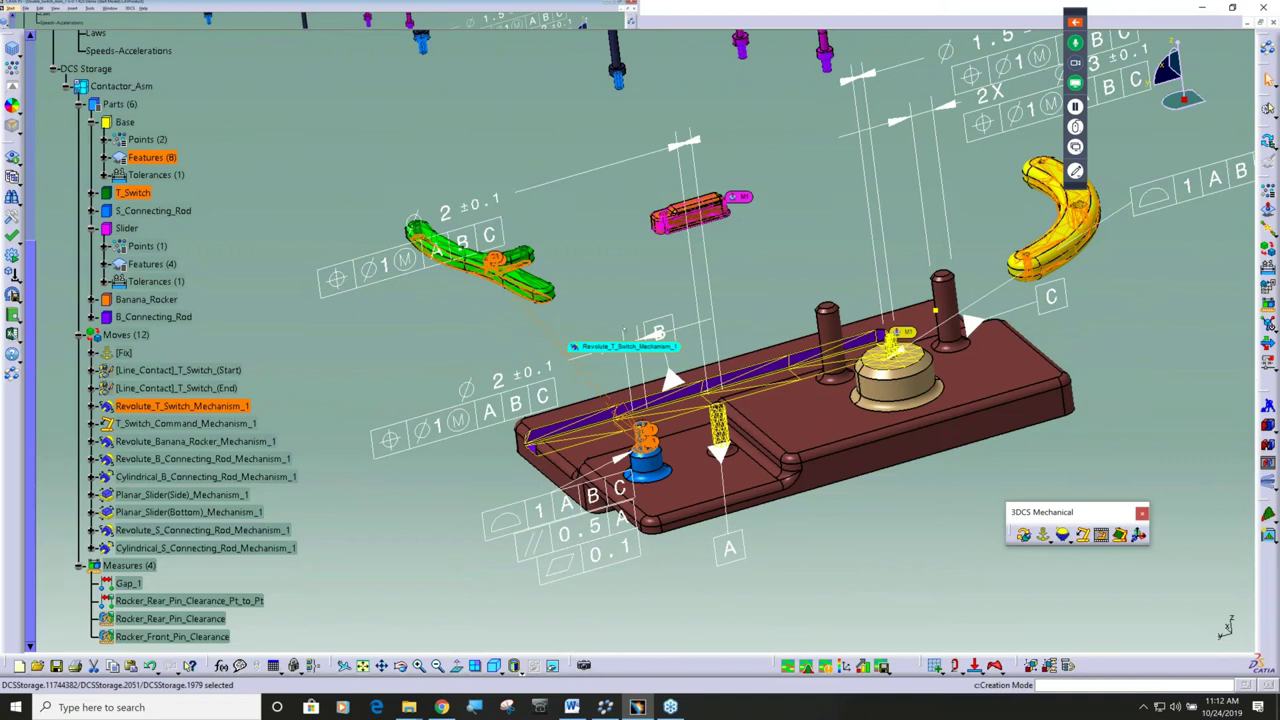
{"action": "middle_click_drag", "start_coordinate": [572, 330], "coordinate": [683, 405]}
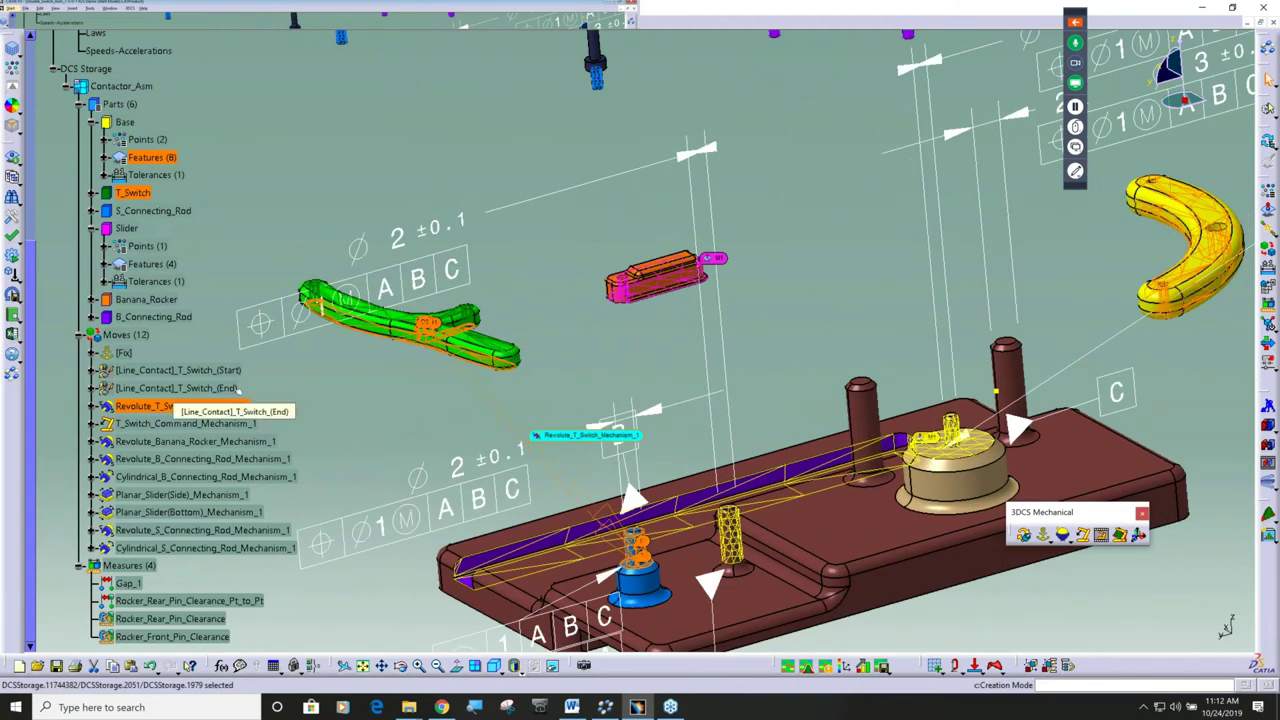
{"action": "middle_click", "coordinate": [714, 294]}
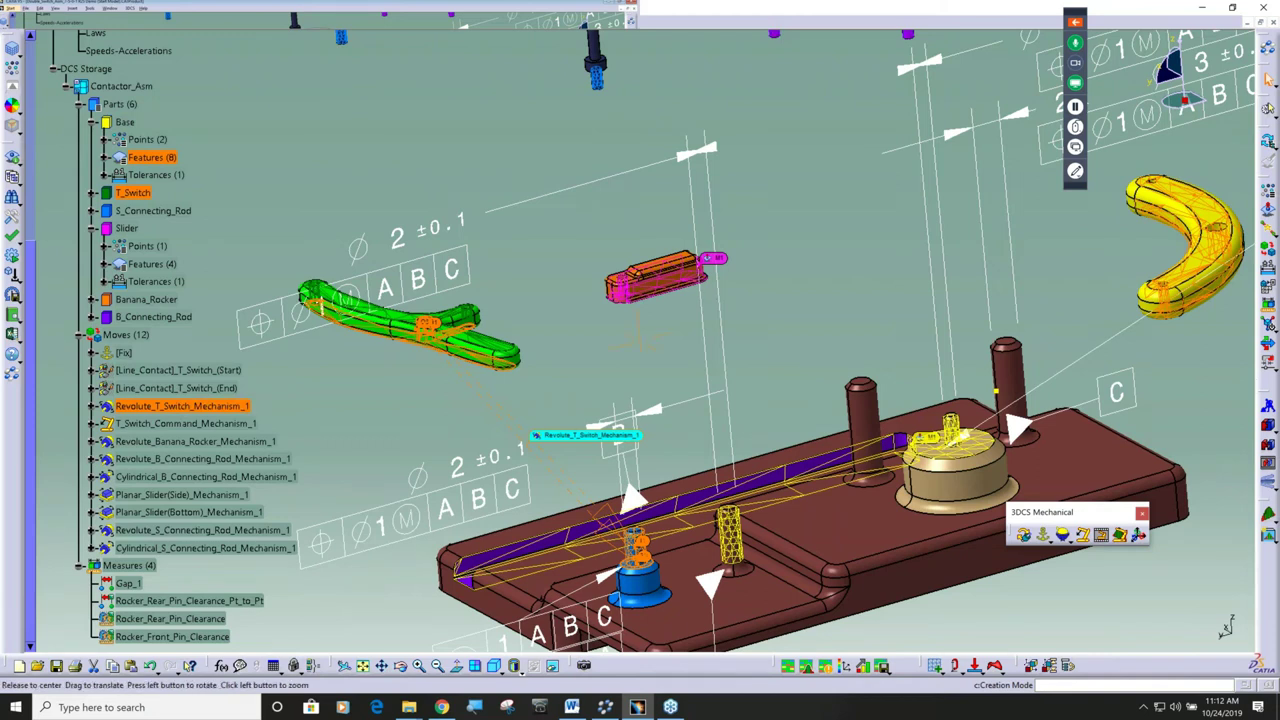
{"action": "mouse_move", "coordinate": [714, 294]}
{"action": "middle_mouse_down", "text": "ctrl"}
{"action": "mouse_move", "coordinate": [714, 330]}
{"action": "mouse_move", "coordinate": [762, 366]}
{"action": "middle_mouse_up", "text": "ctrl"}
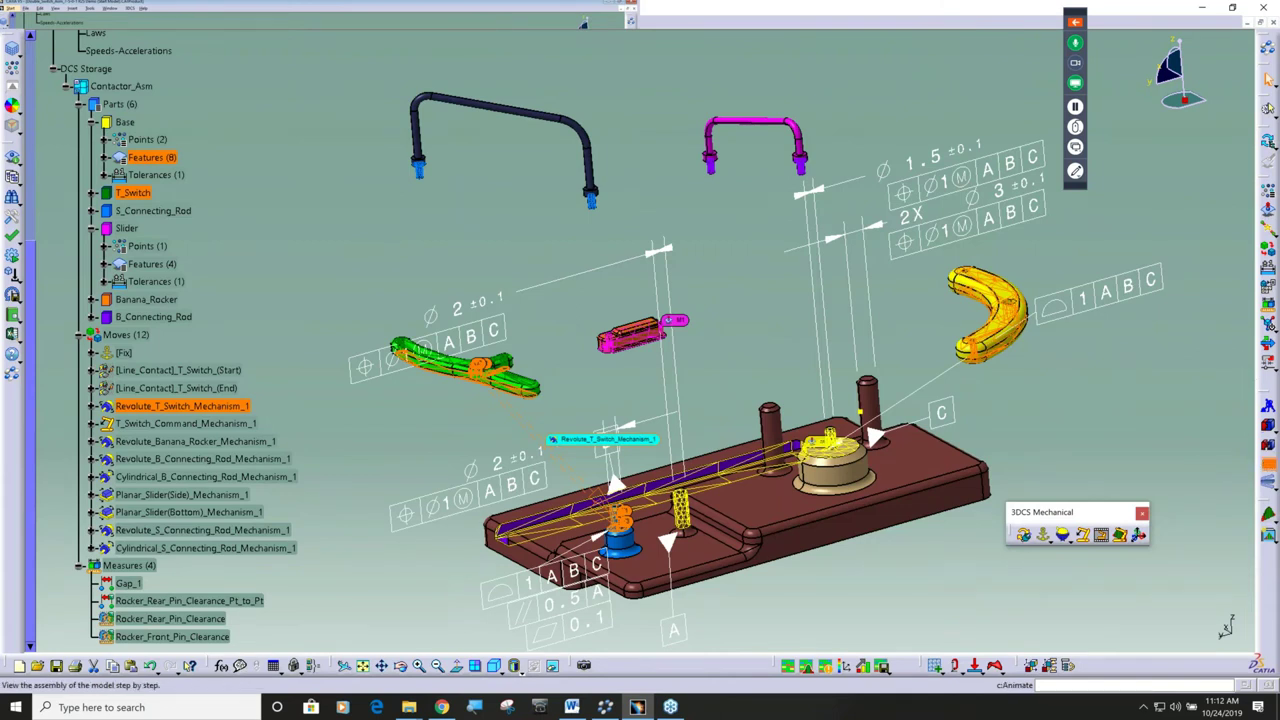
{"action": "left_click", "coordinate": [1267, 463]}
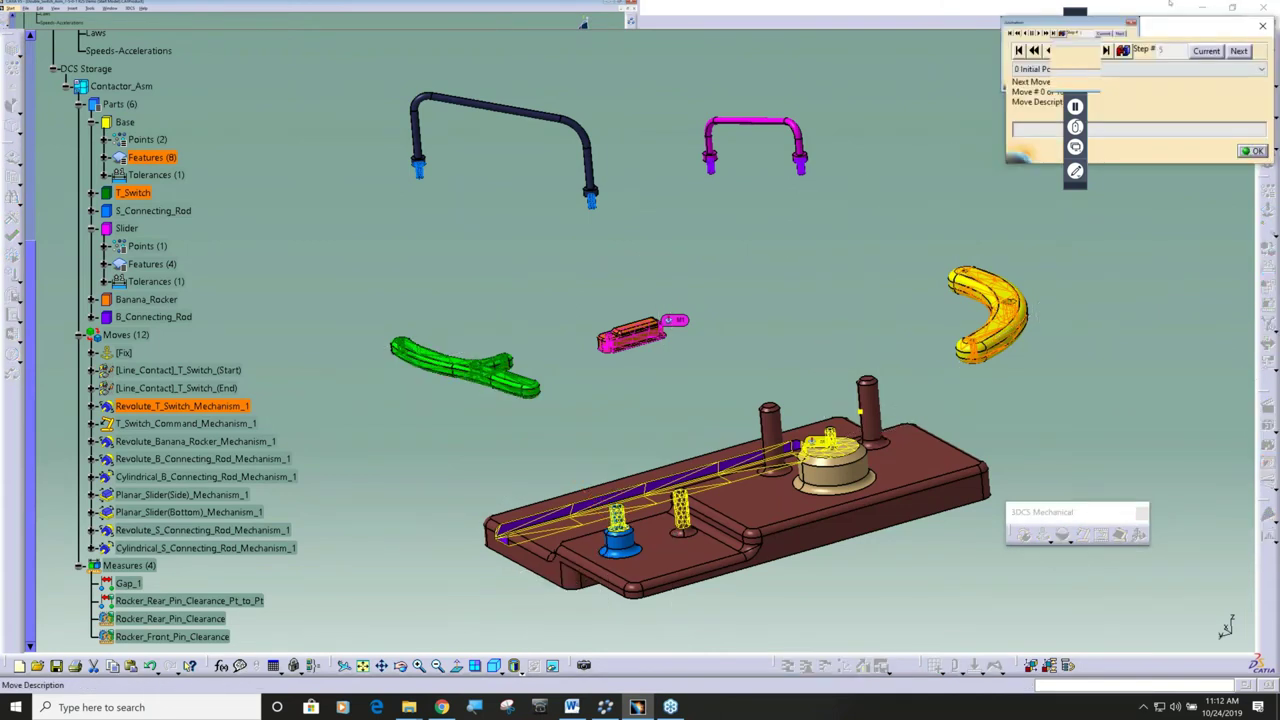
{"action": "left_click", "coordinate": [897, 63]}
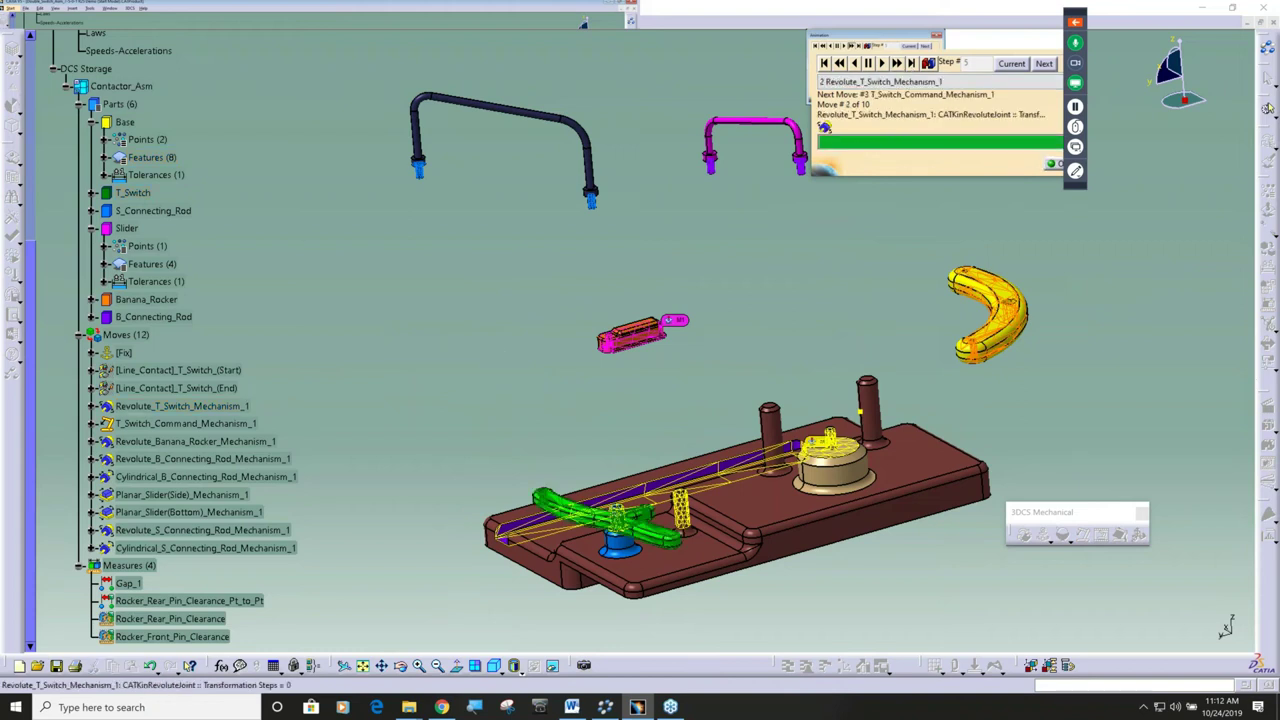
{"action": "left_click", "coordinate": [897, 63]}
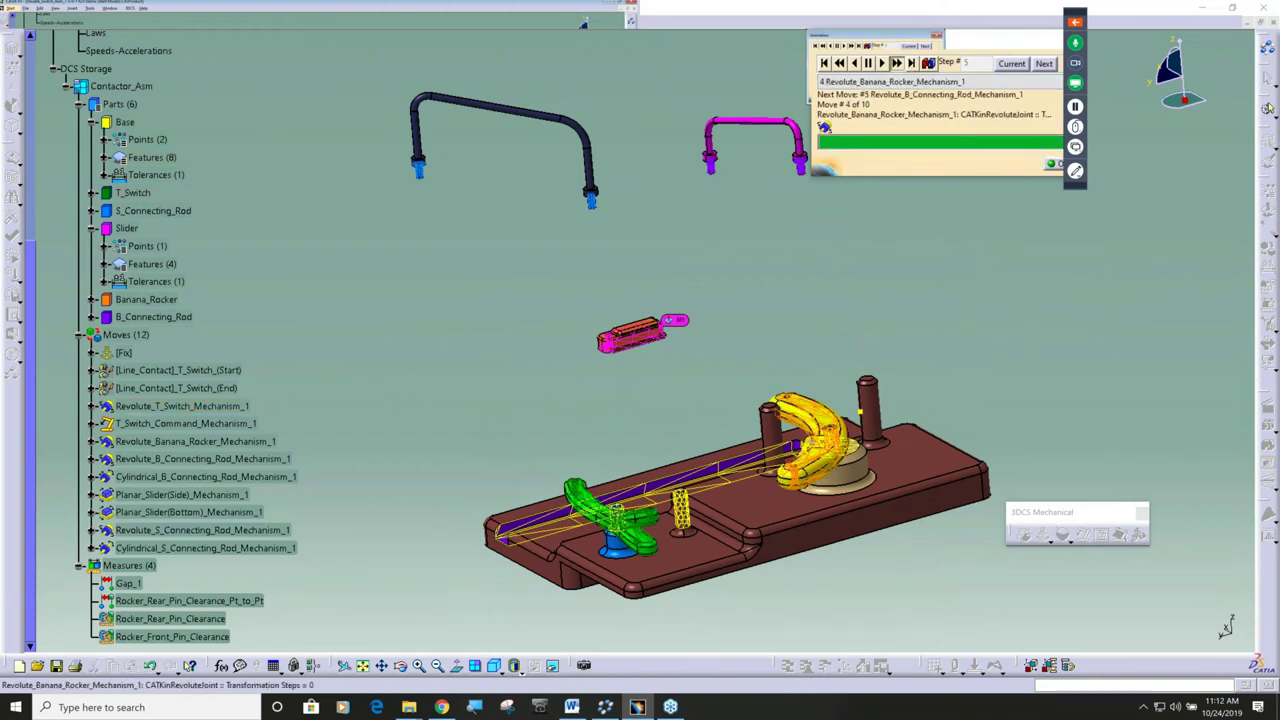
{"action": "left_click", "coordinate": [897, 63]}
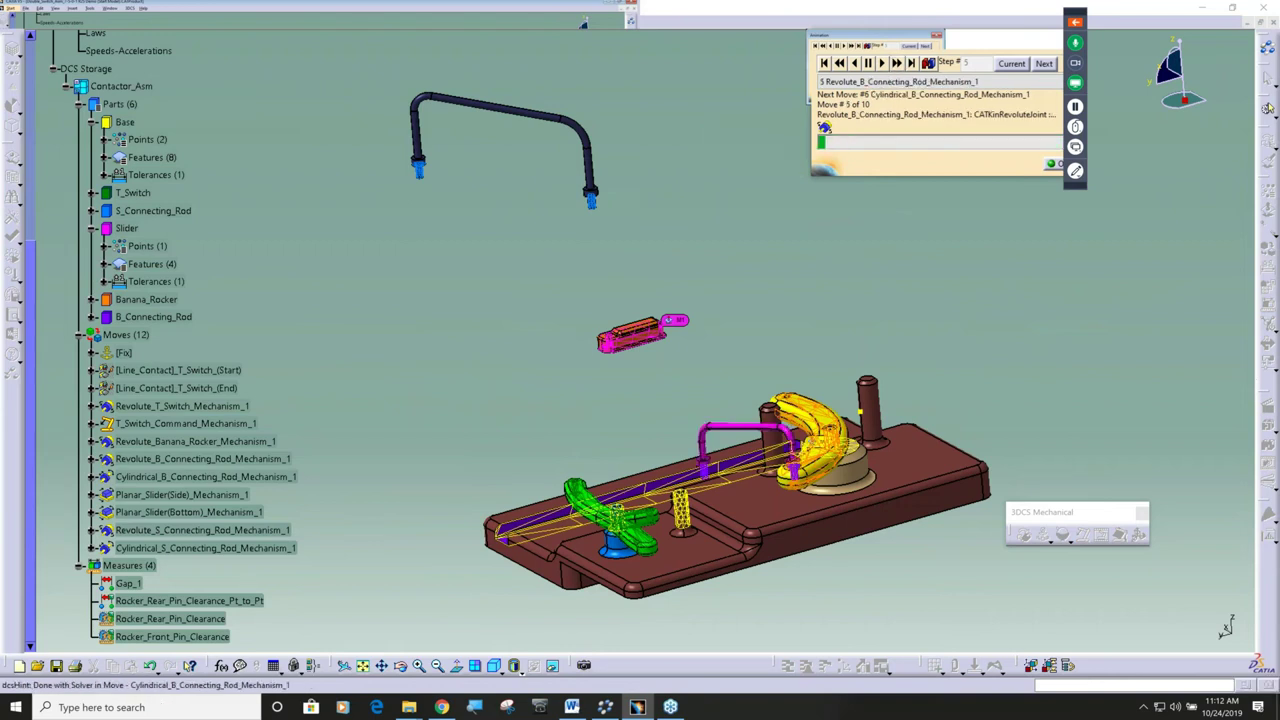
{"action": "left_click", "coordinate": [897, 63]}
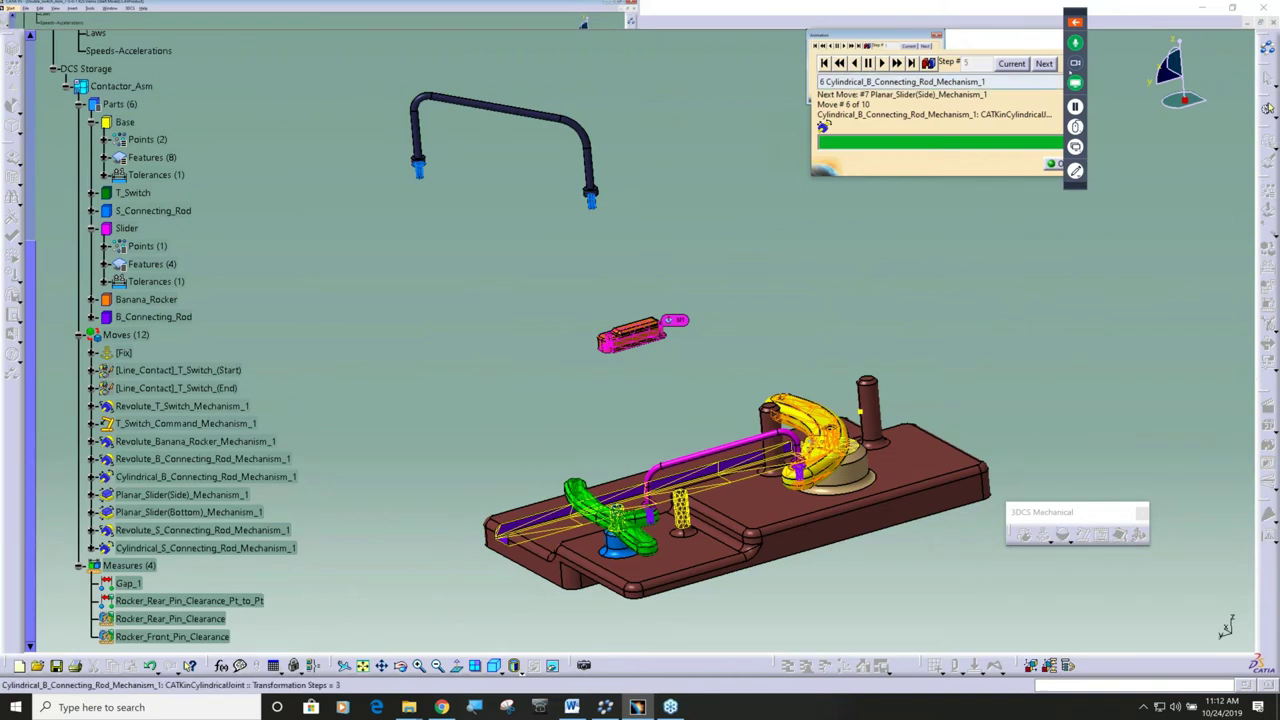
{"action": "left_click_drag", "start_coordinate": [1016, 43], "coordinate": [955, 20]}
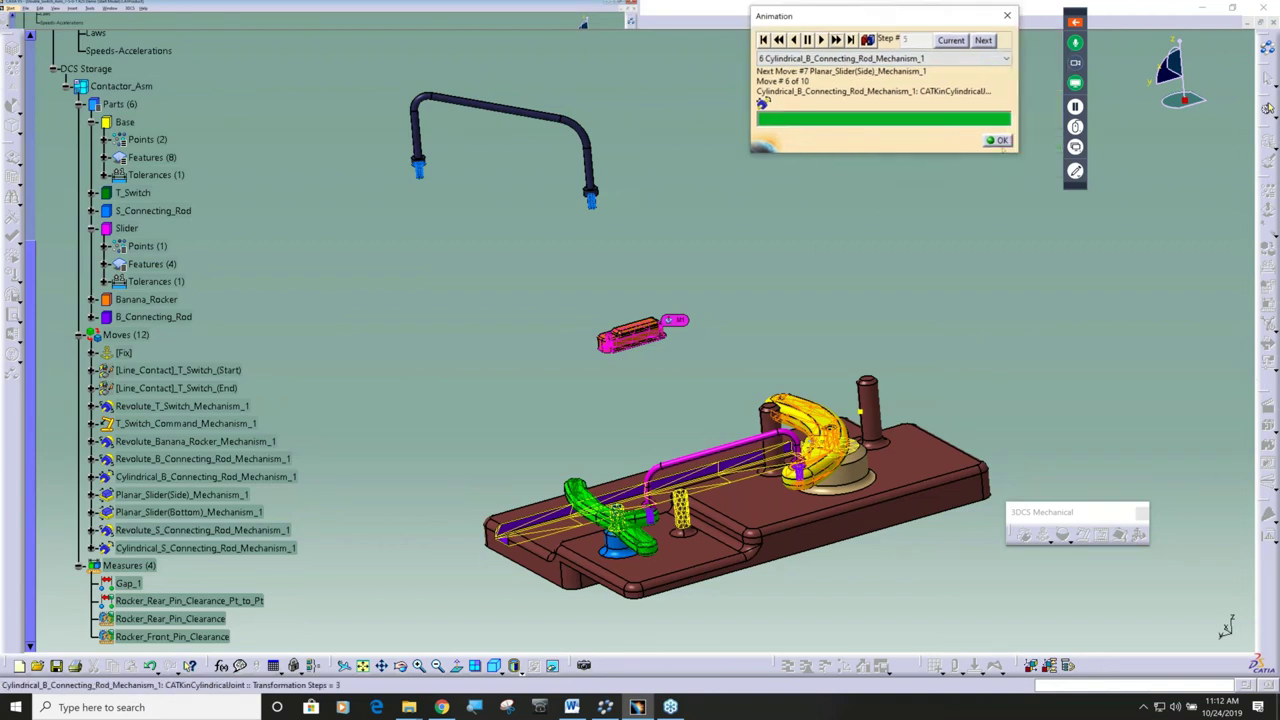
{"action": "left_click", "coordinate": [998, 140]}
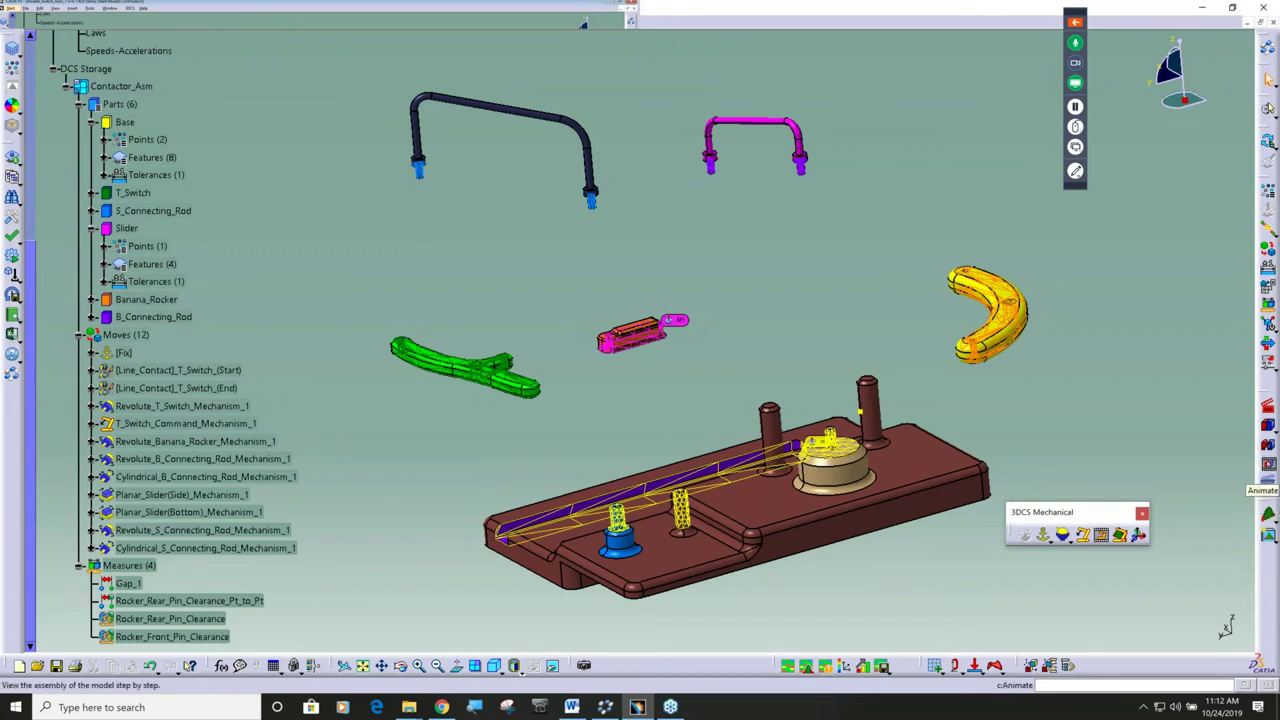
Restart the step animation and advance through the fixed, B connecting rod and side slider moves.
{"action": "left_click", "coordinate": [1268, 498]}
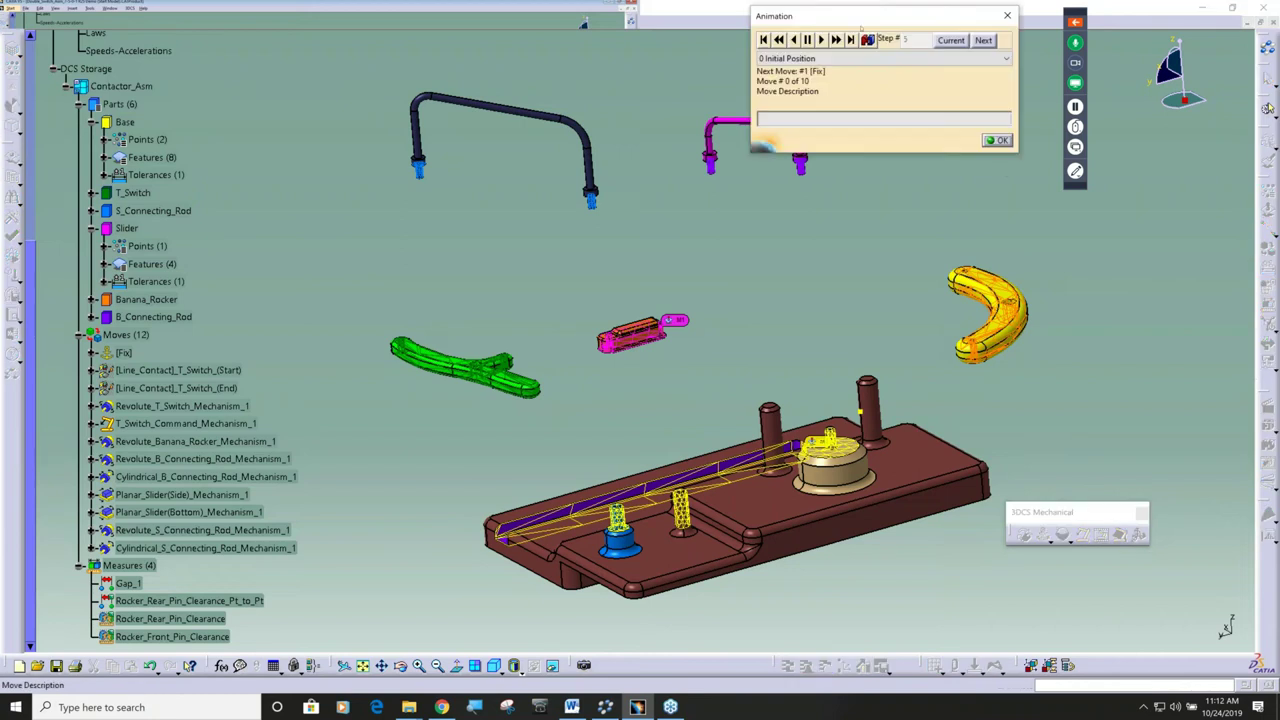
{"action": "left_click", "coordinate": [820, 40]}
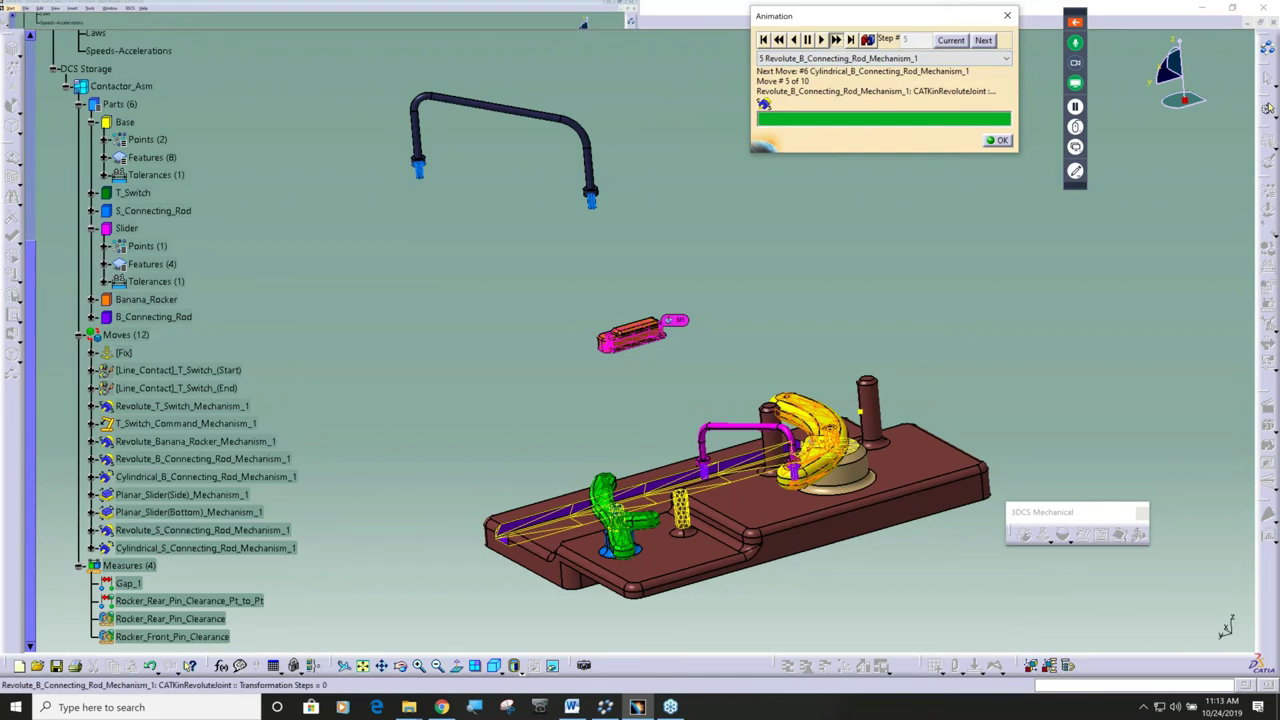
{"action": "left_click", "coordinate": [835, 40]}
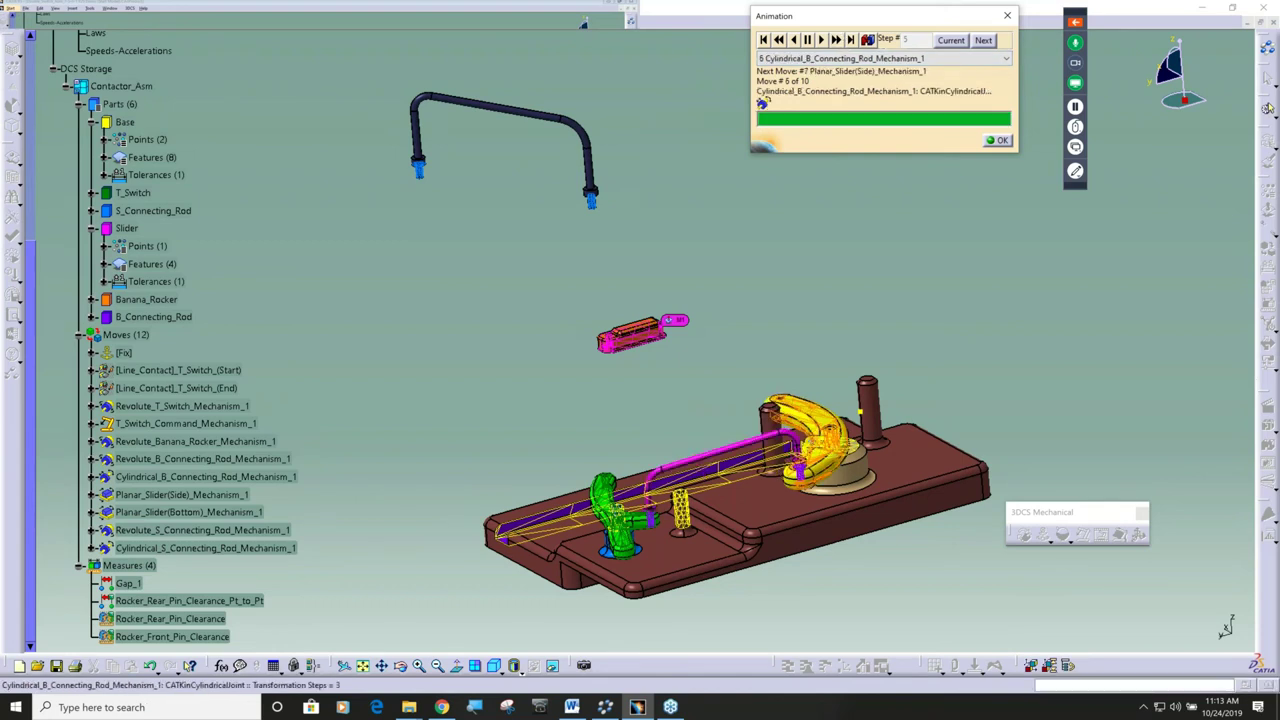
{"action": "left_click", "coordinate": [835, 40]}
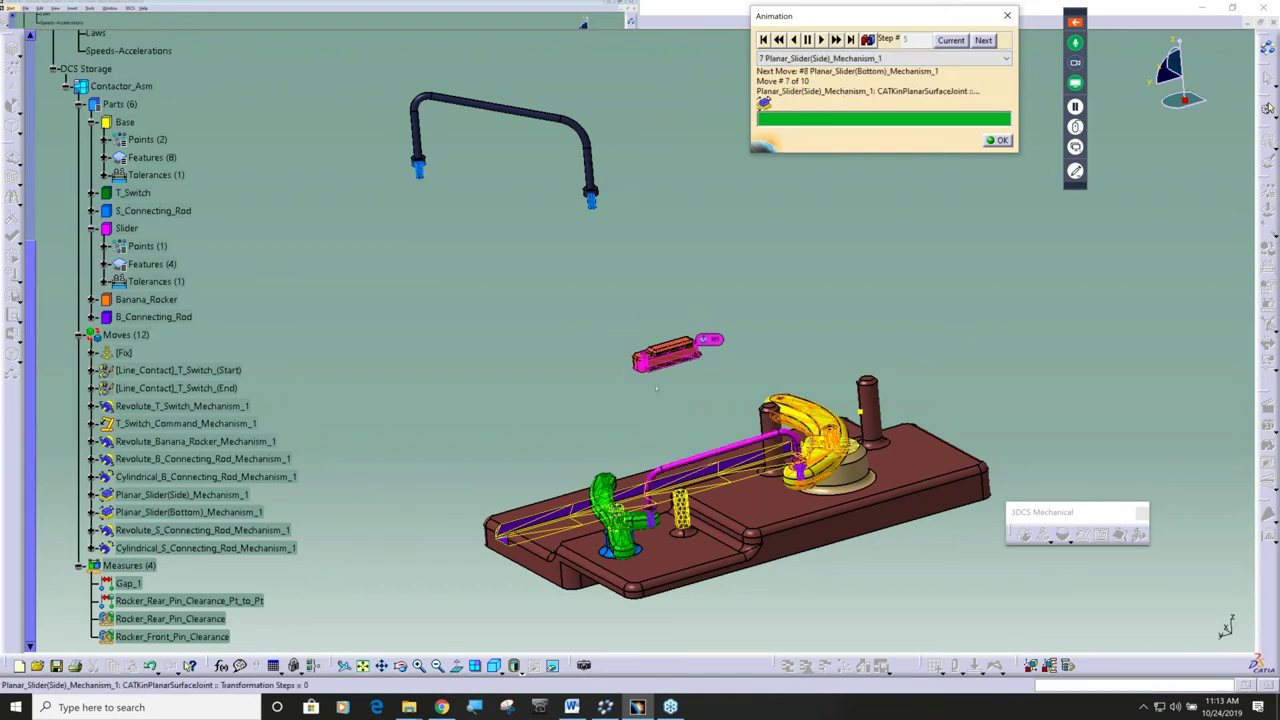
{"action": "middle_click_drag", "start_coordinate": [740, 300], "coordinate": [690, 310]}
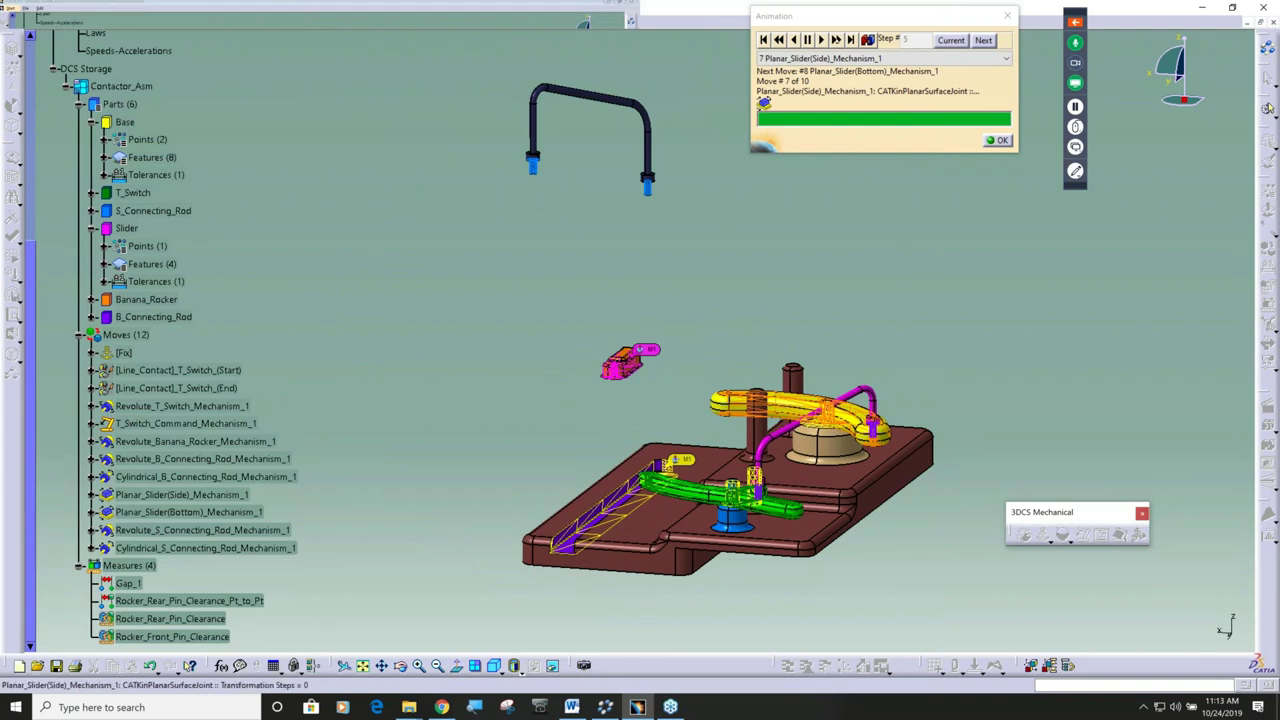
Advance through the bottom slider move to seat the S connecting rod at move 9.
{"action": "left_click", "coordinate": [836, 40]}
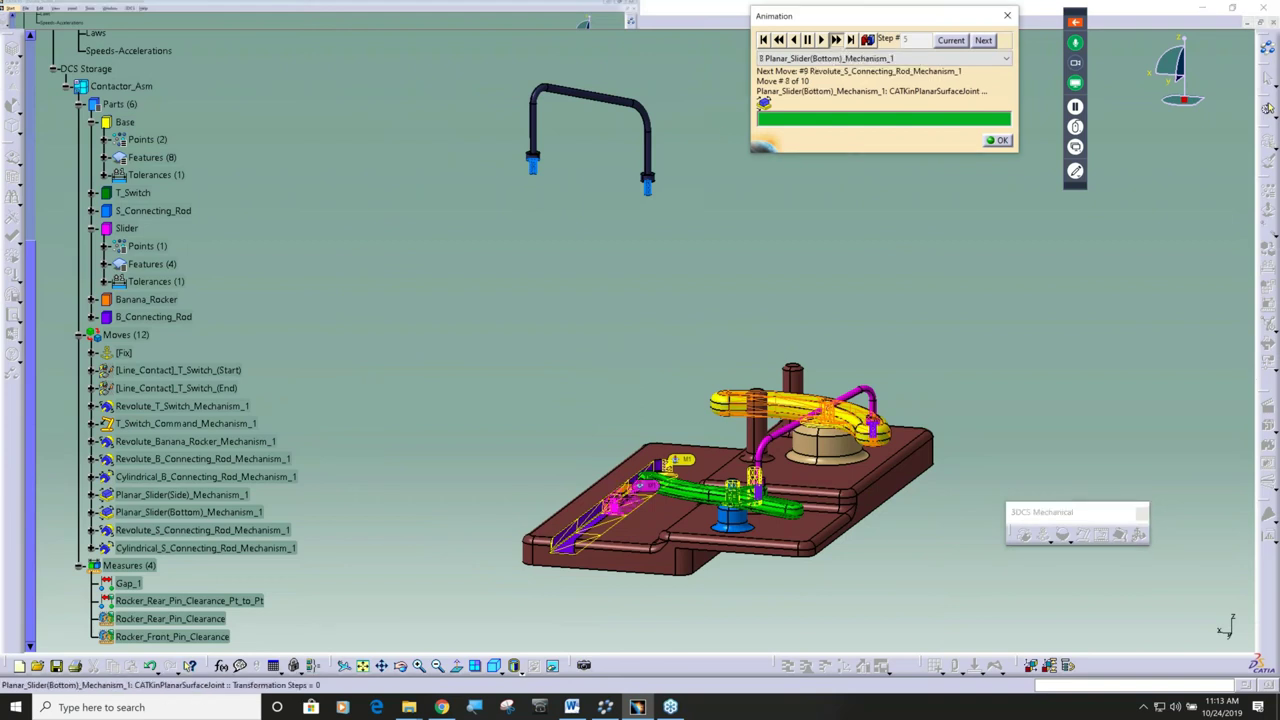
{"action": "left_click", "coordinate": [836, 40]}
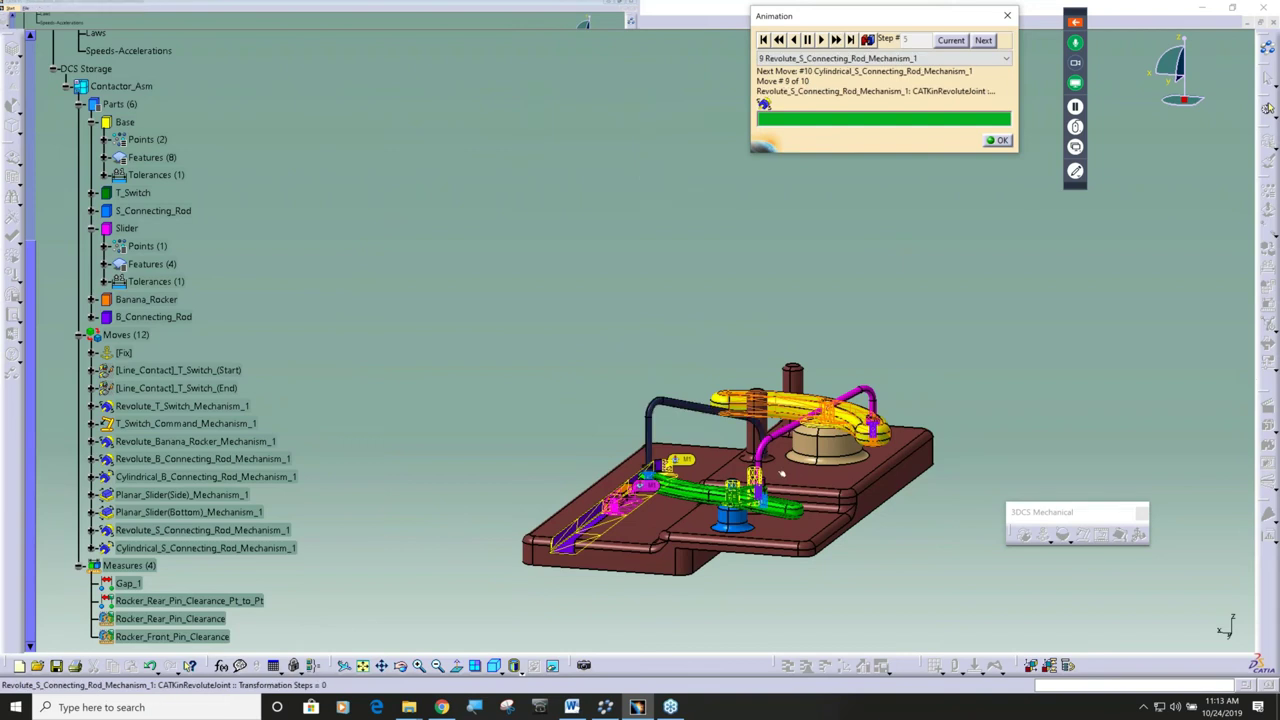
{"action": "middle_click_drag", "start_coordinate": [783, 474], "coordinate": [760, 480]}
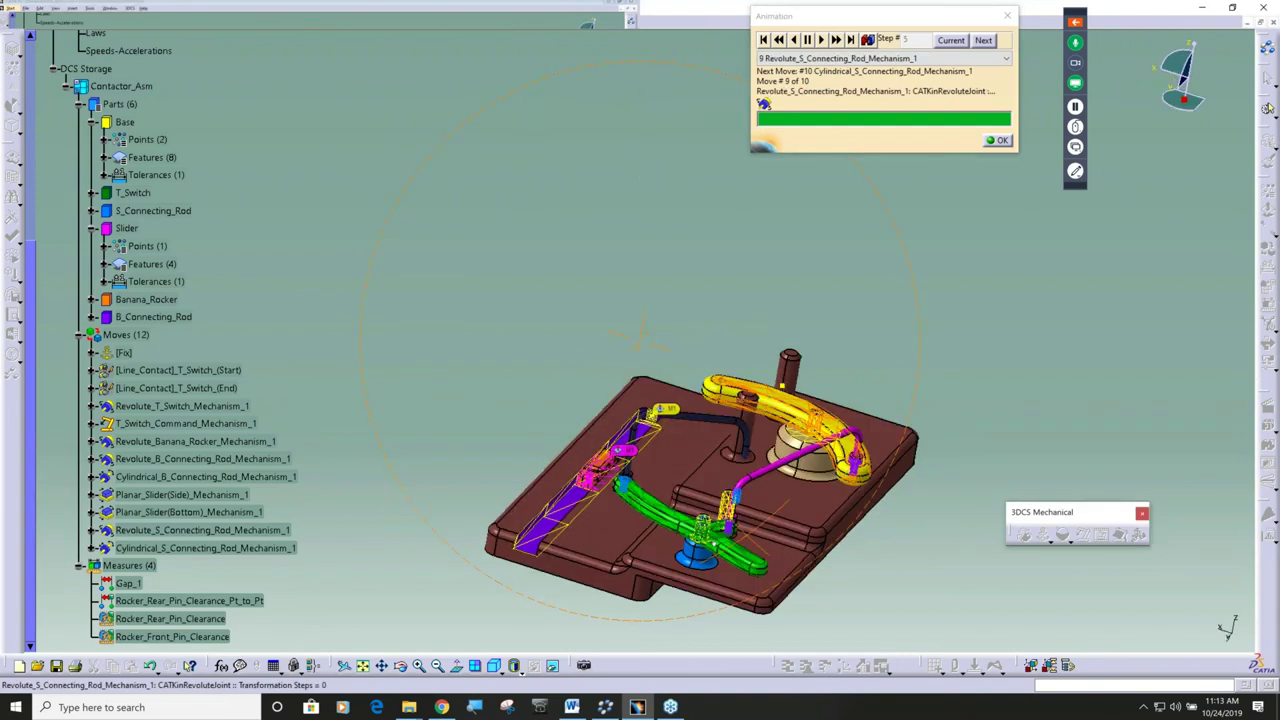
{"action": "middle_click_drag", "start_coordinate": [703, 440], "coordinate": [703, 370], "text": "ctrl"}
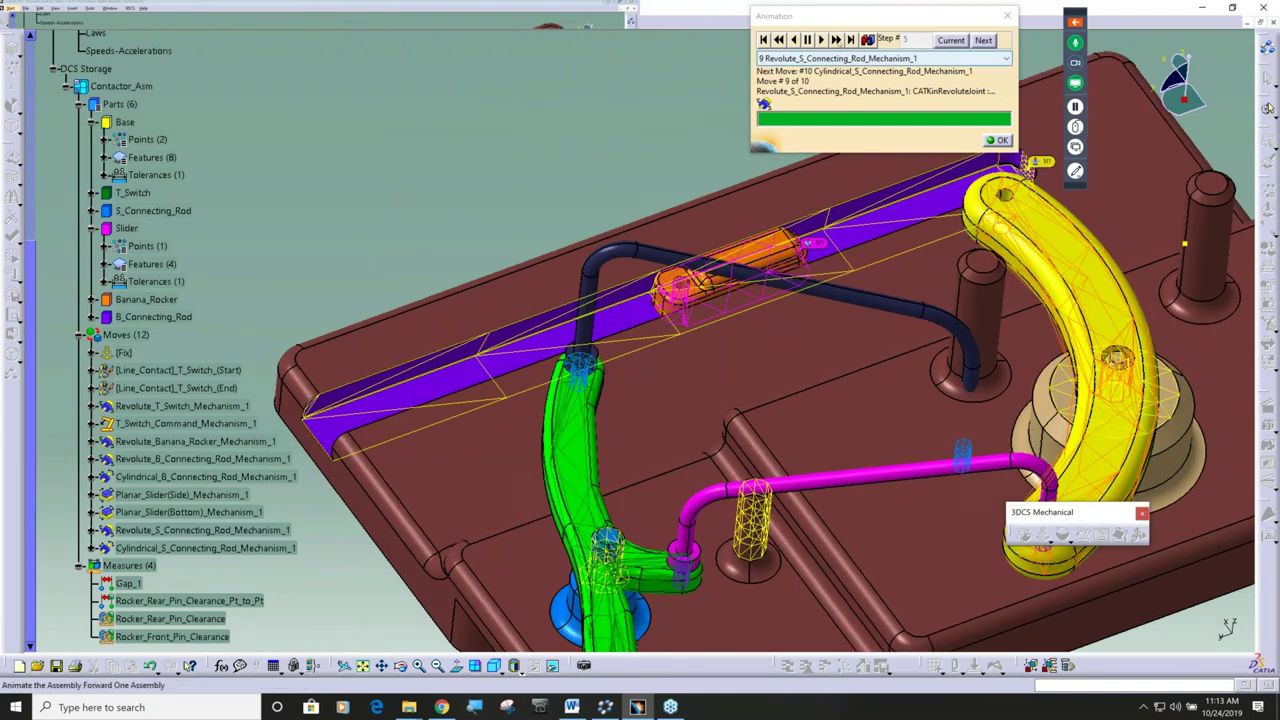
Advance to final move 10, briefly show the T_Switch command move, and start deviation trials.
{"action": "left_click", "coordinate": [821, 40]}
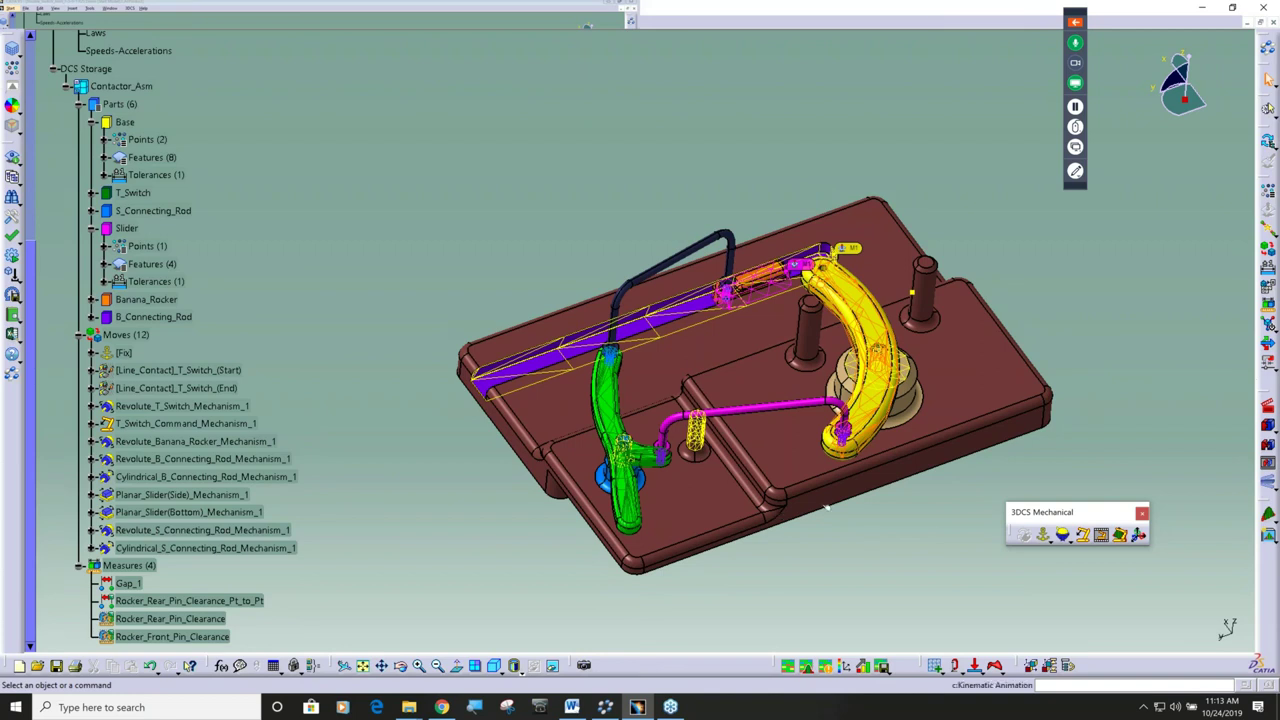
{"action": "left_click", "coordinate": [203, 424]}
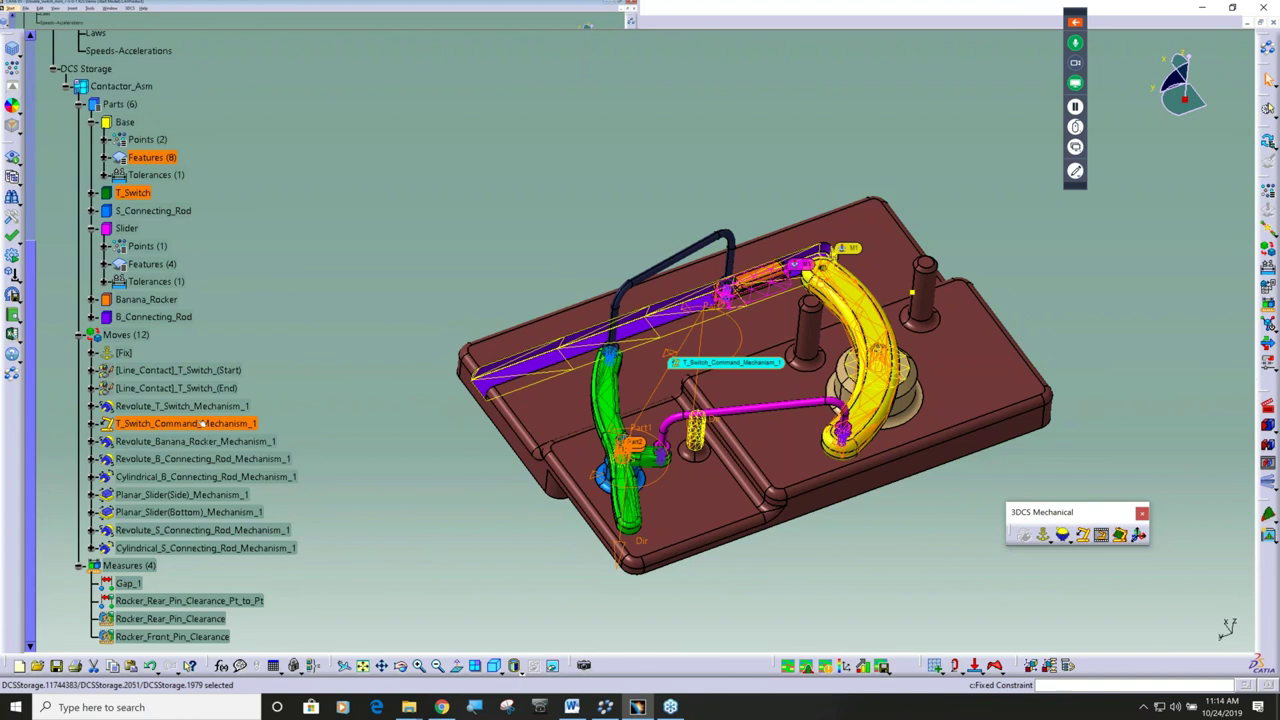
{"action": "left_click", "coordinate": [856, 577]}
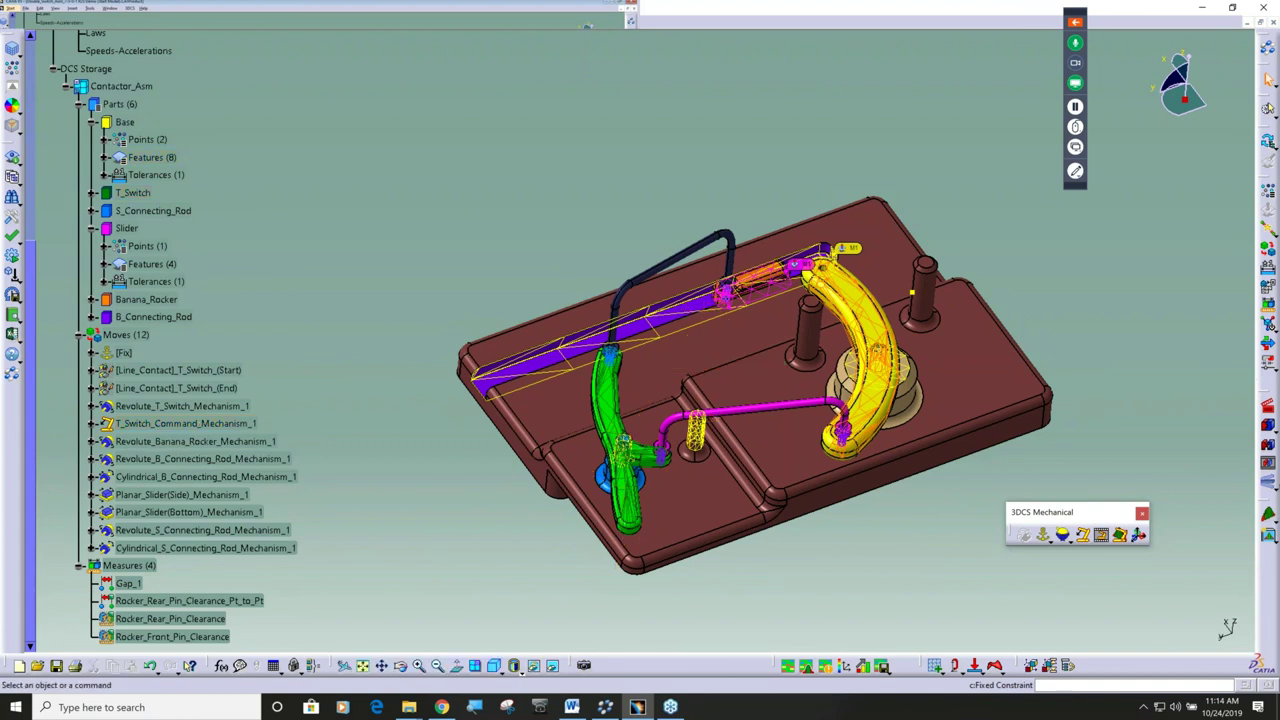
{"action": "left_click", "coordinate": [1100, 534]}
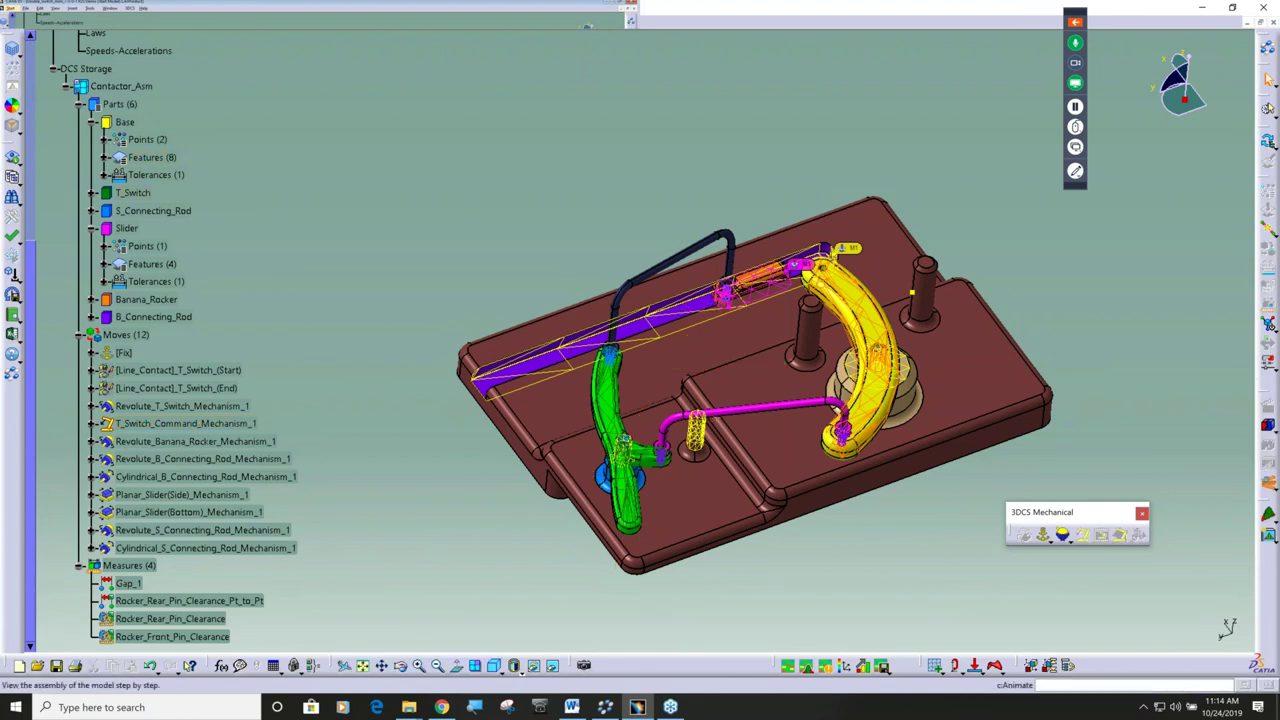